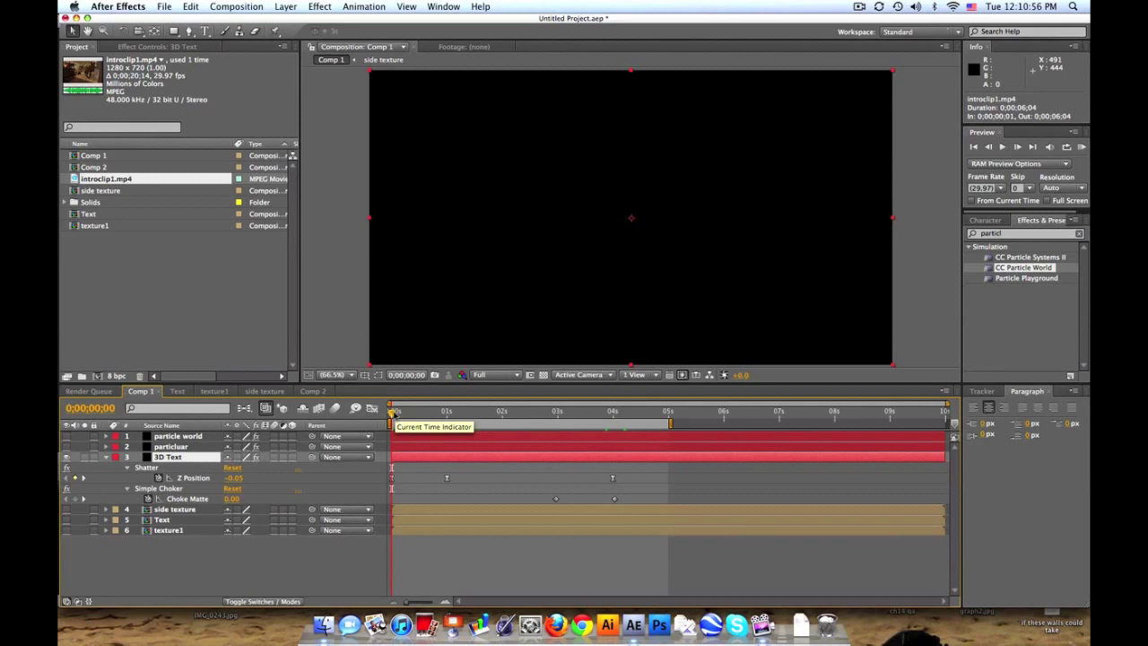
Scrub and play the title shatter, then select Simple Choker's Choke Matte keyframes.
{"action": "left_click_drag", "start_coordinate": [393, 411], "coordinate": [446, 415]}
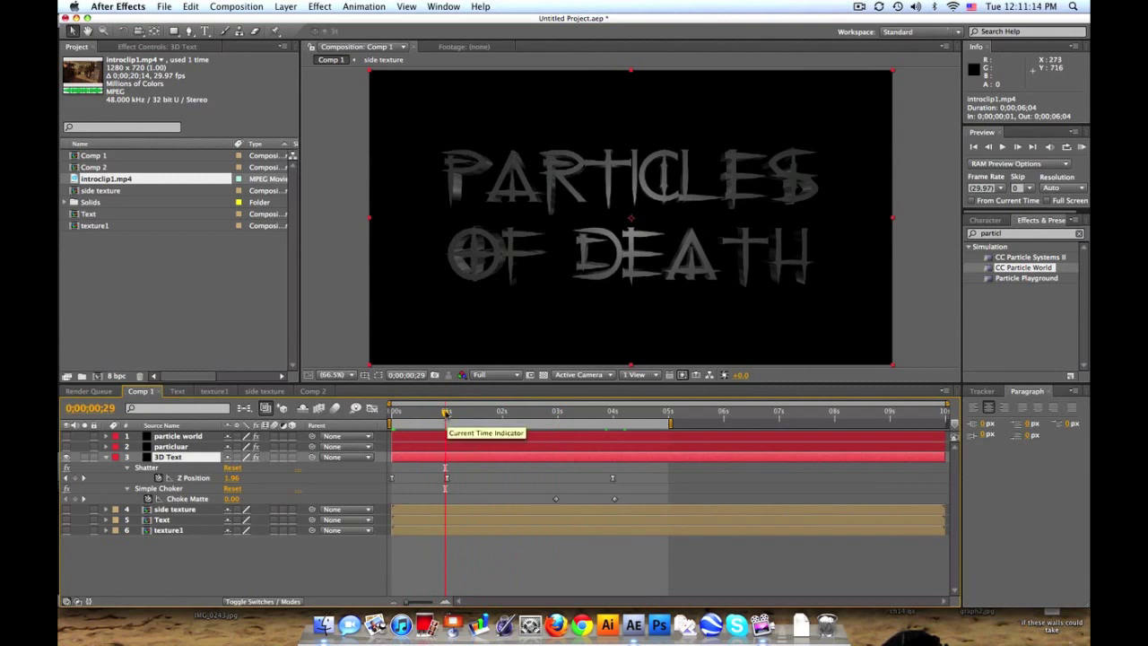
{"action": "left_click_drag", "start_coordinate": [445, 412], "coordinate": [568, 413]}
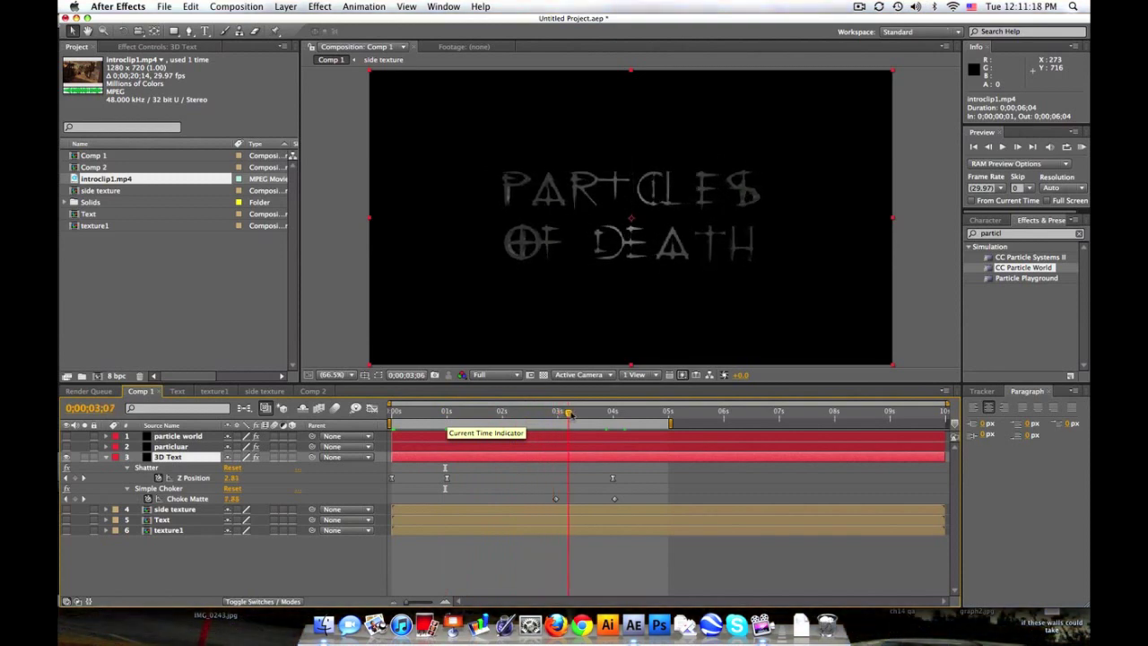
{"action": "key", "text": "space"}
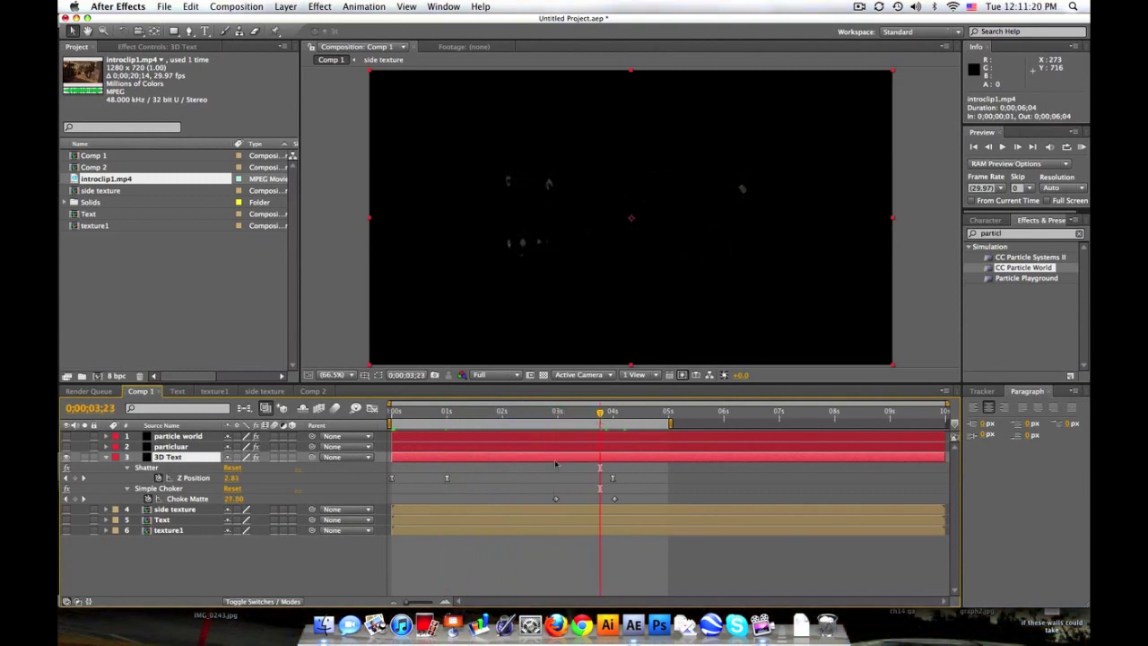
{"action": "left_click", "coordinate": [176, 492]}
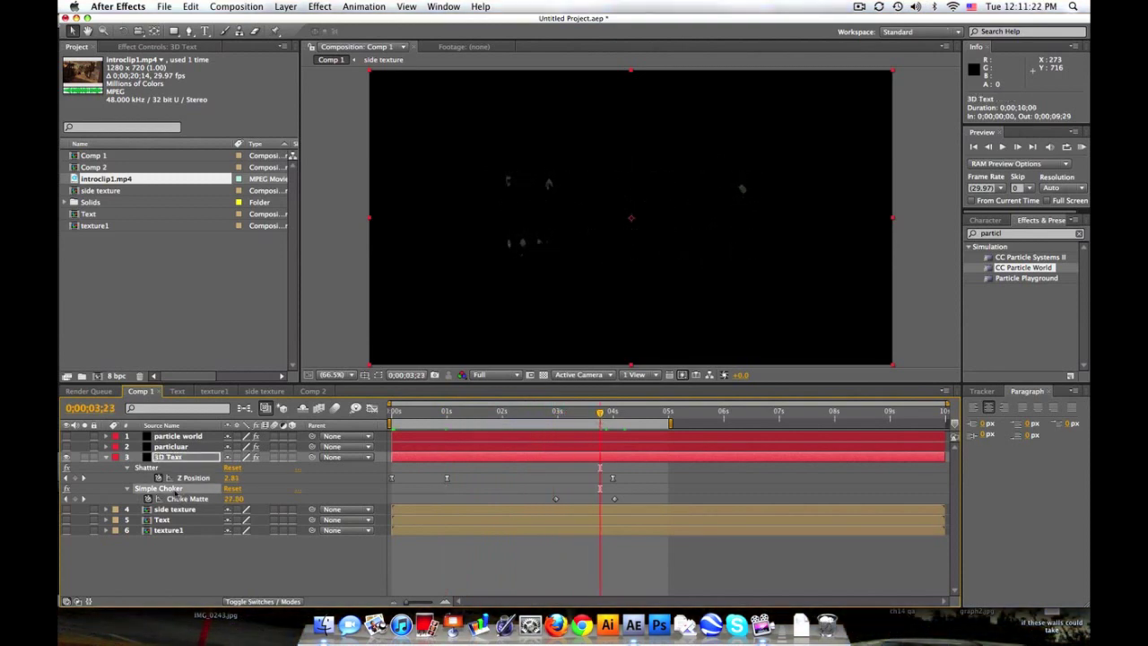
{"action": "left_click", "coordinate": [181, 499]}
Replay the shatter from mid-animation, then collapse the 3D Text layer's properties.
{"action": "left_click", "coordinate": [555, 414]}
{"action": "key", "text": "space"}
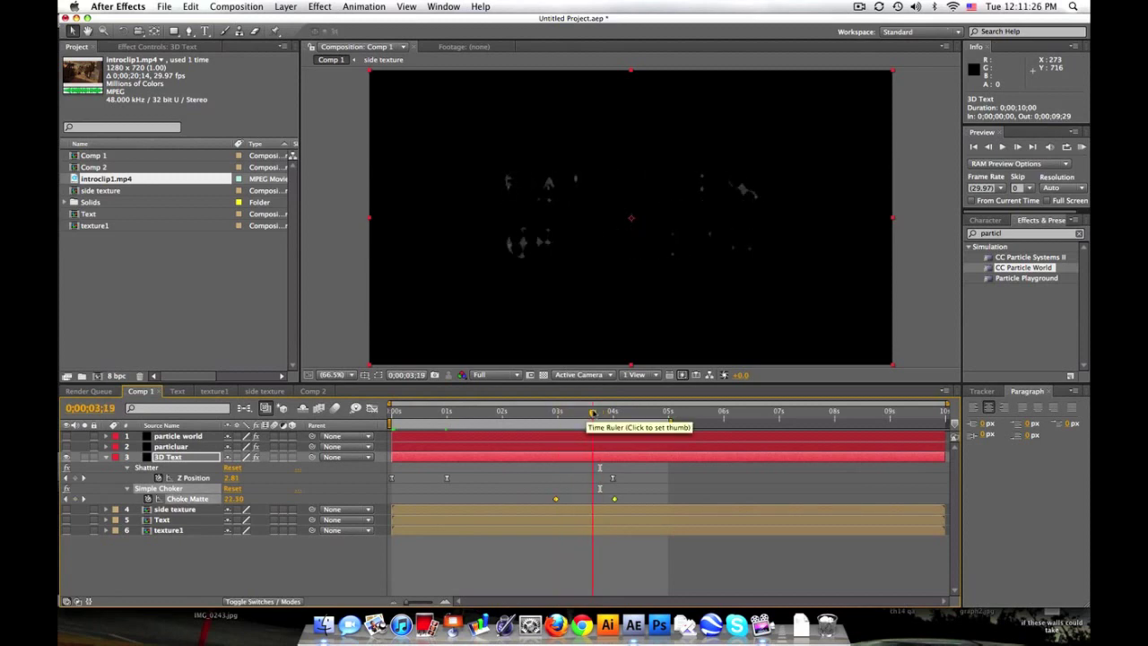
{"action": "key", "text": "space"}
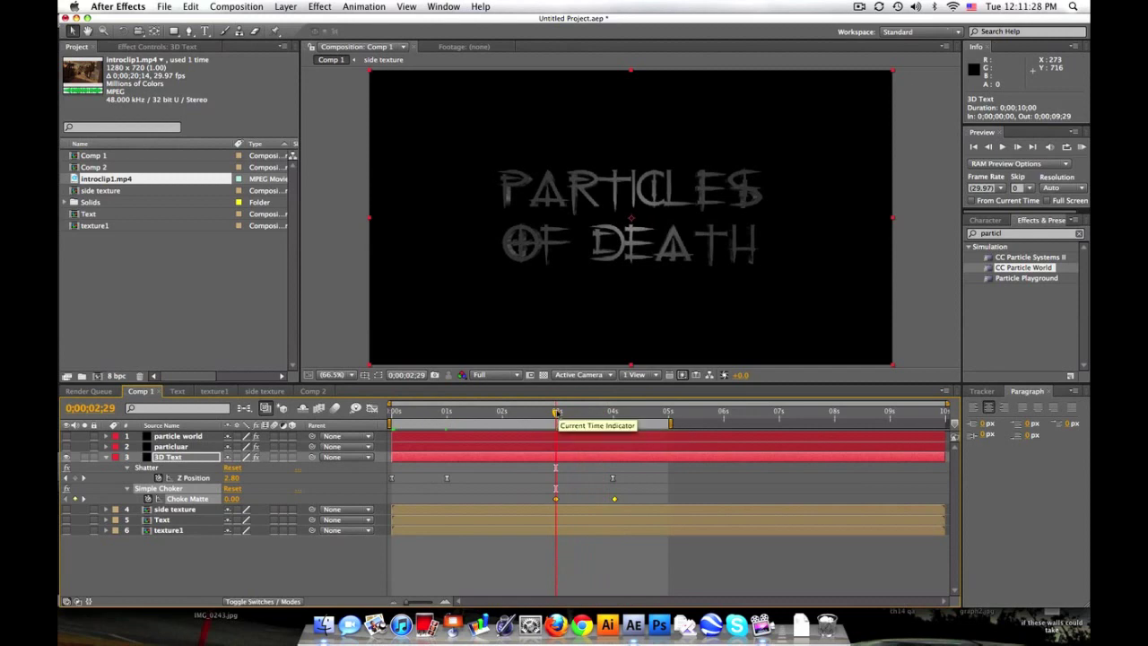
{"action": "left_click_drag", "start_coordinate": [556, 412], "coordinate": [606, 412]}
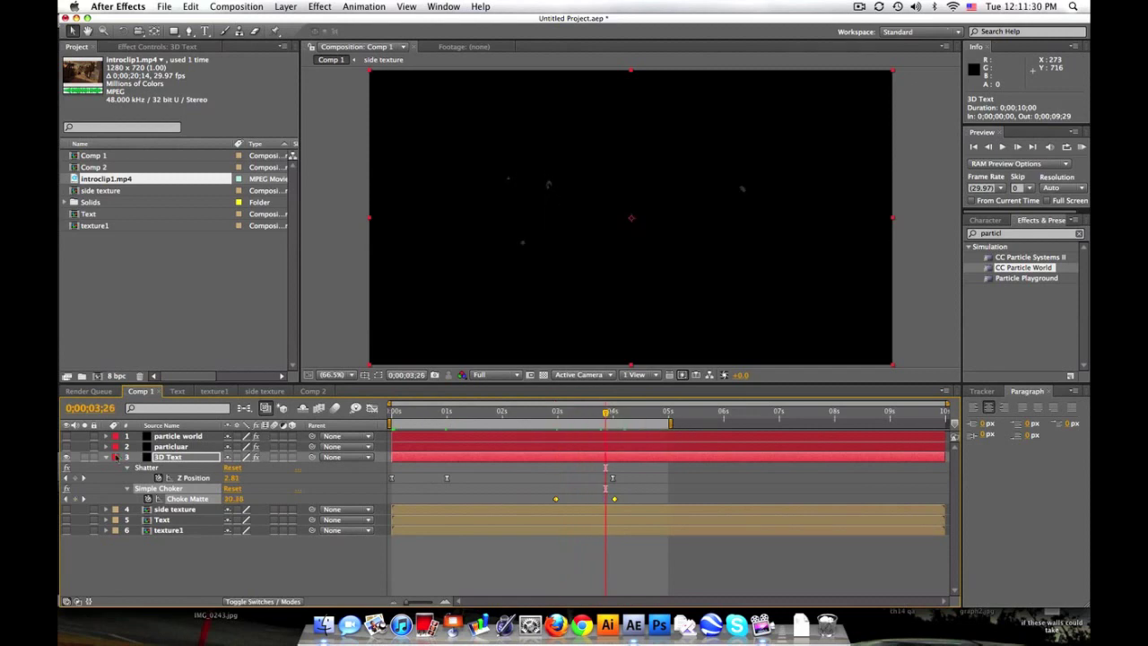
{"action": "left_click", "coordinate": [104, 457]}
Create a solid named 'particle world2' and apply CC Particle World to it.
{"action": "left_click", "coordinate": [285, 6]}
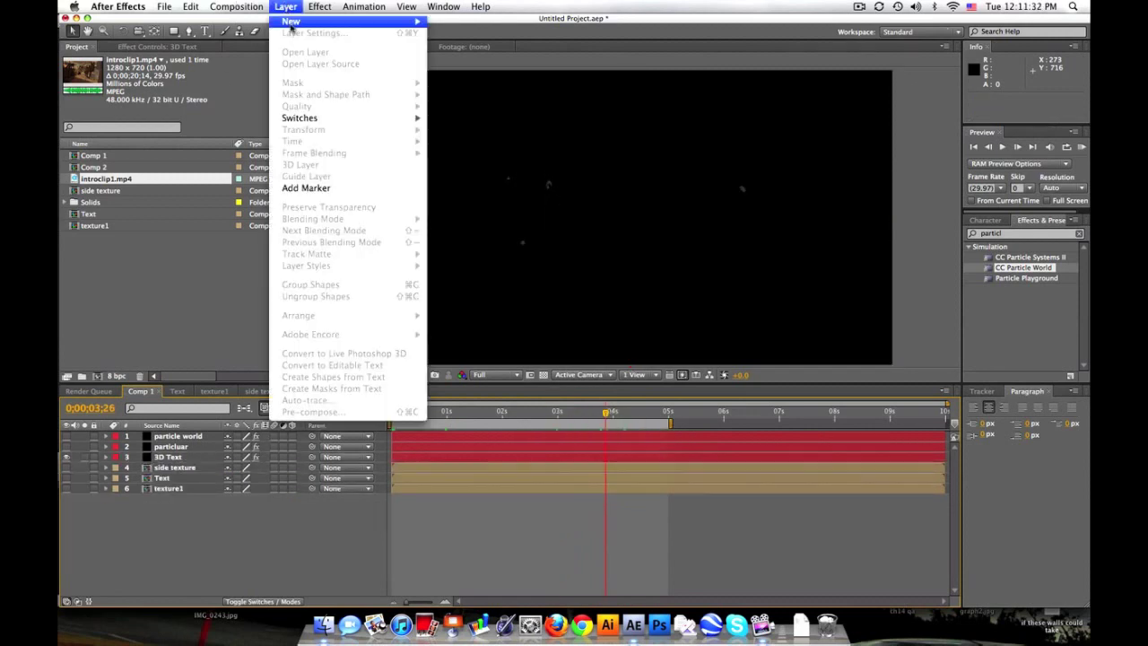
{"action": "mouse_move", "coordinate": [296, 21]}
{"action": "left_click", "coordinate": [448, 33]}
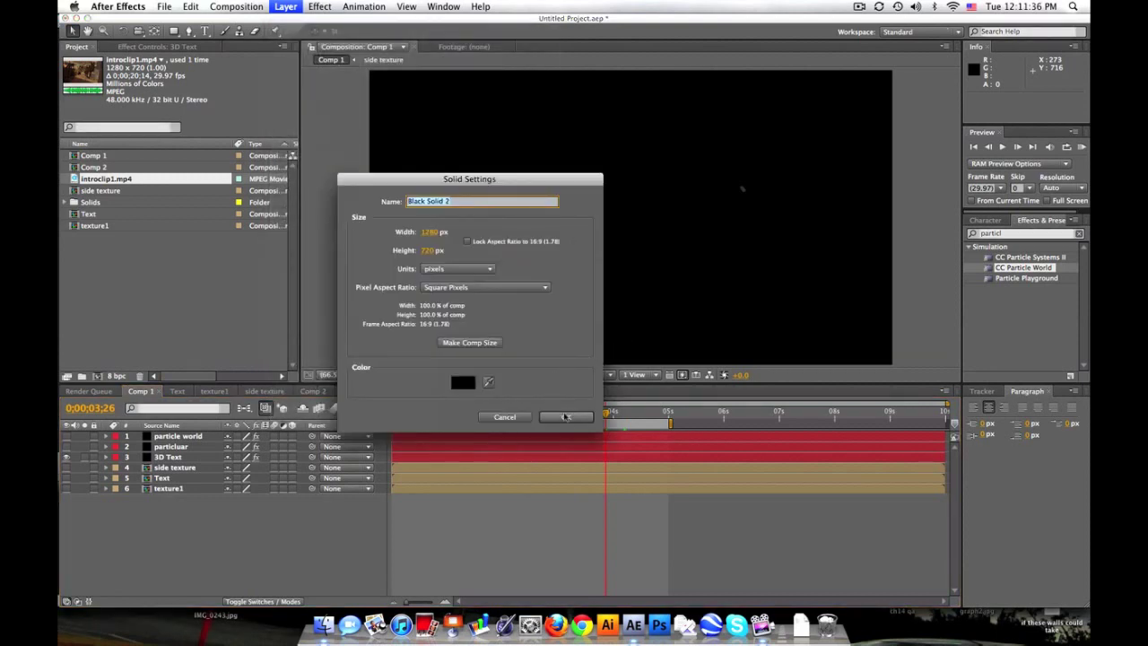
{"action": "type", "text": "particle world2"}
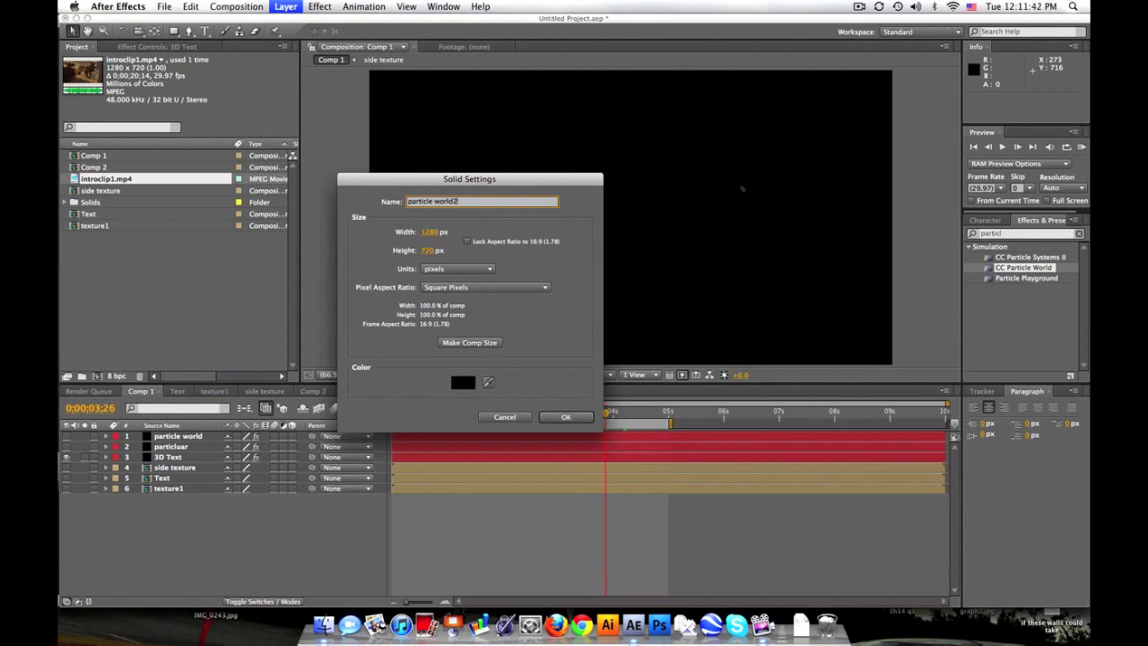
{"action": "left_click", "coordinate": [566, 416]}
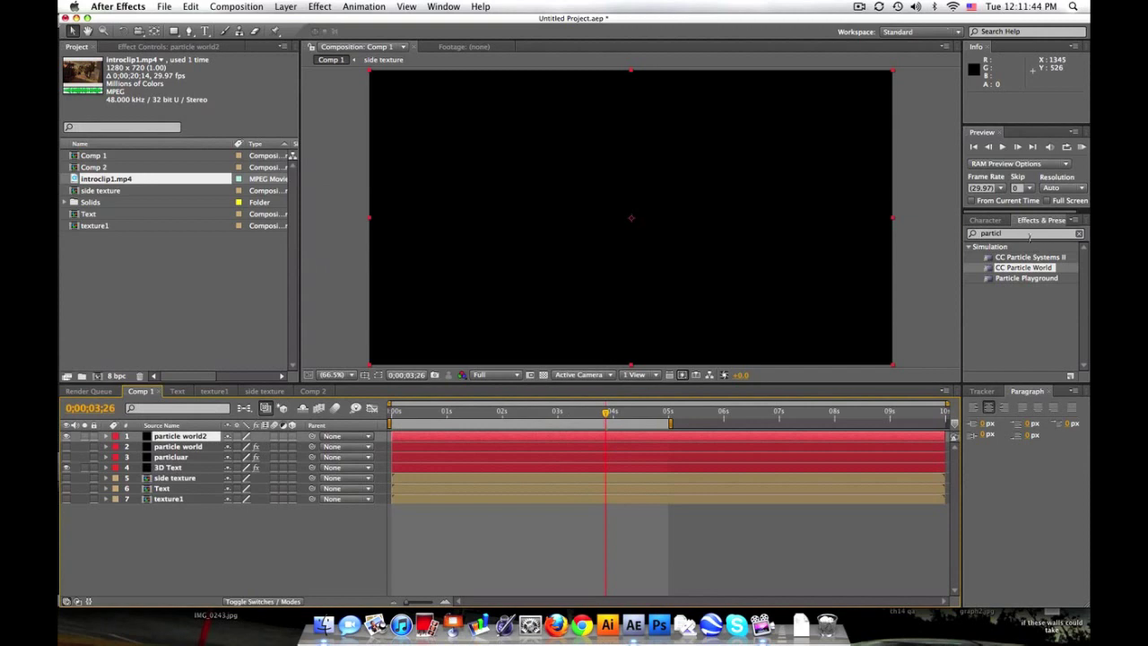
{"action": "left_click", "coordinate": [1028, 235]}
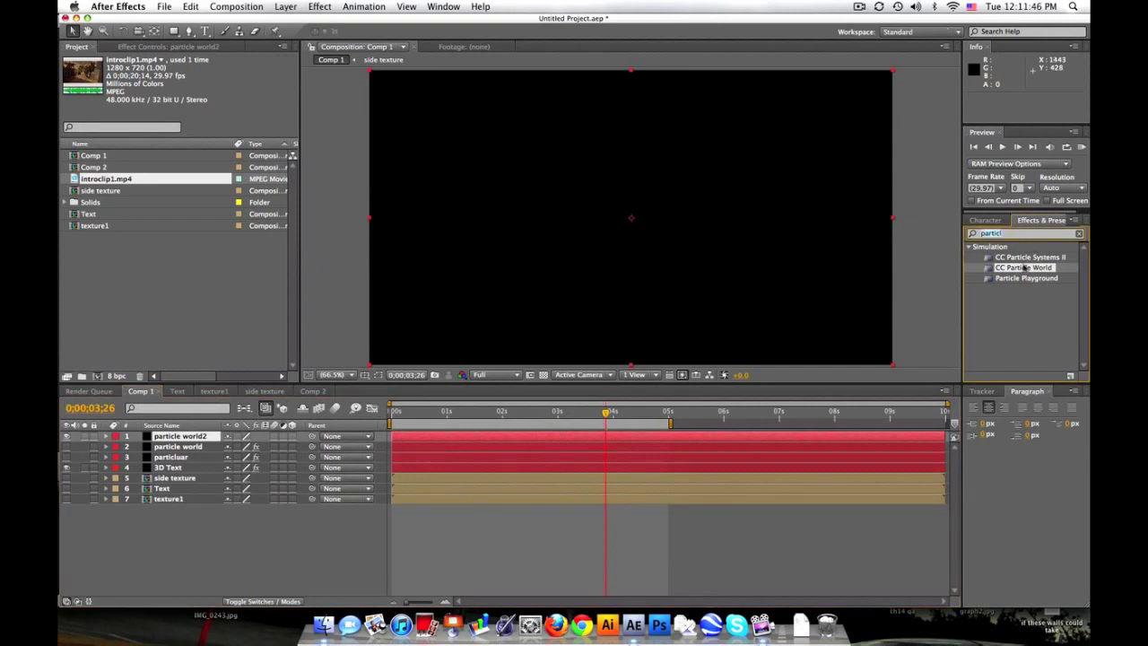
{"action": "left_click_drag", "start_coordinate": [1023, 269], "coordinate": [157, 437]}
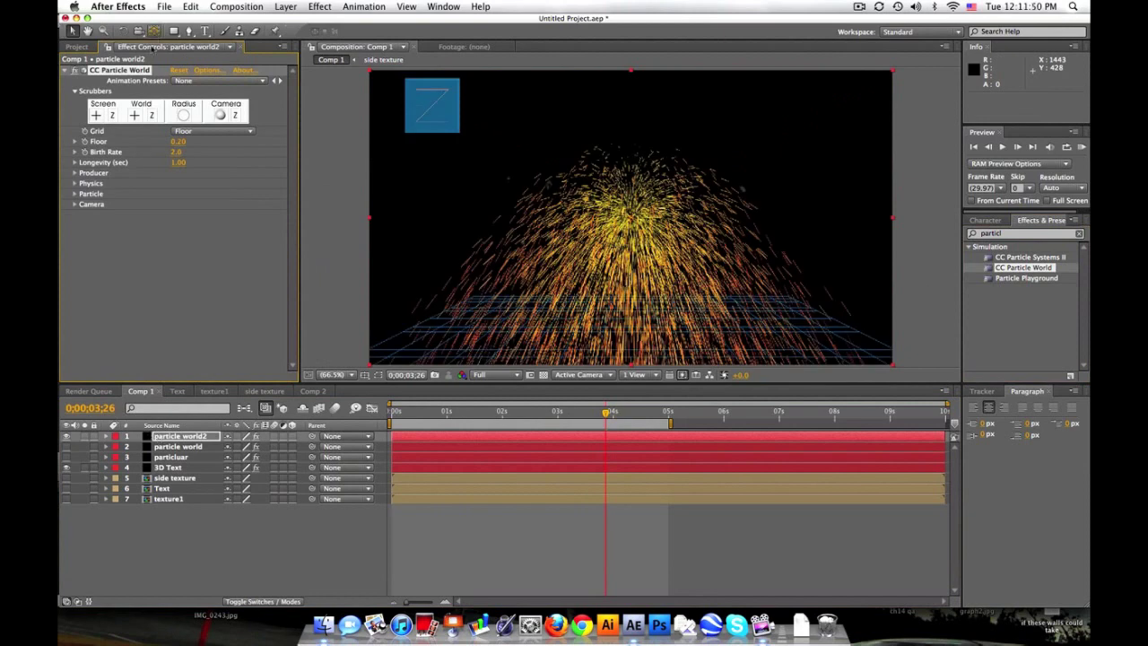
Turn the particle grid Off and set Birth Rate 0.5 and Longevity 10.
{"action": "left_click", "coordinate": [201, 132]}
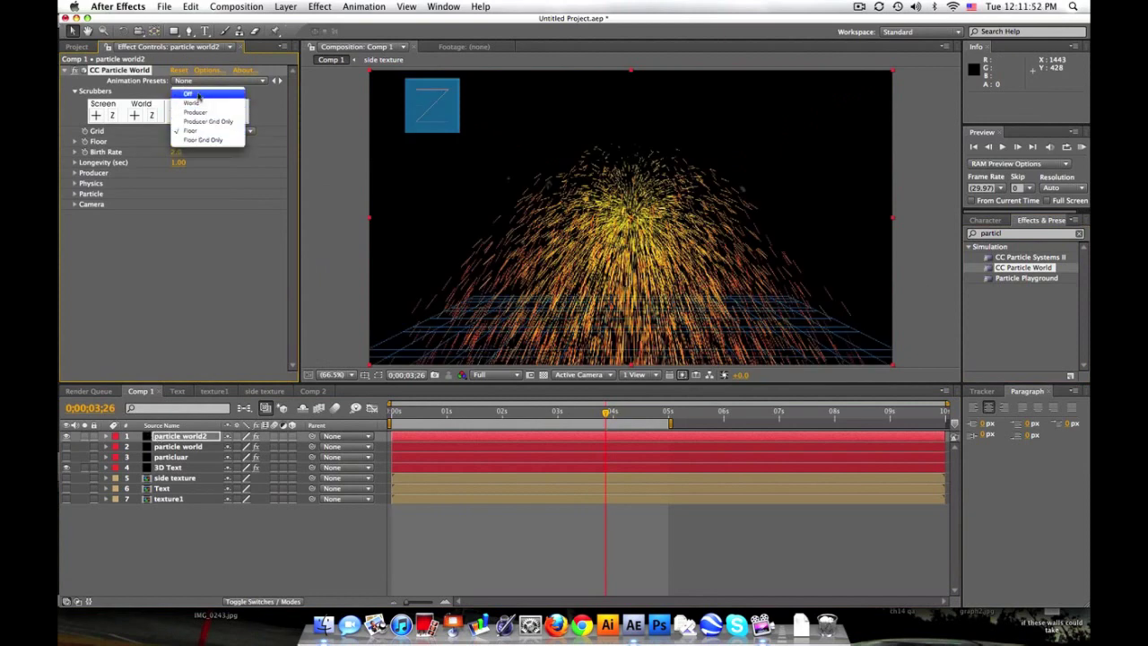
{"action": "left_click", "coordinate": [198, 96]}
{"action": "left_click", "coordinate": [180, 151]}
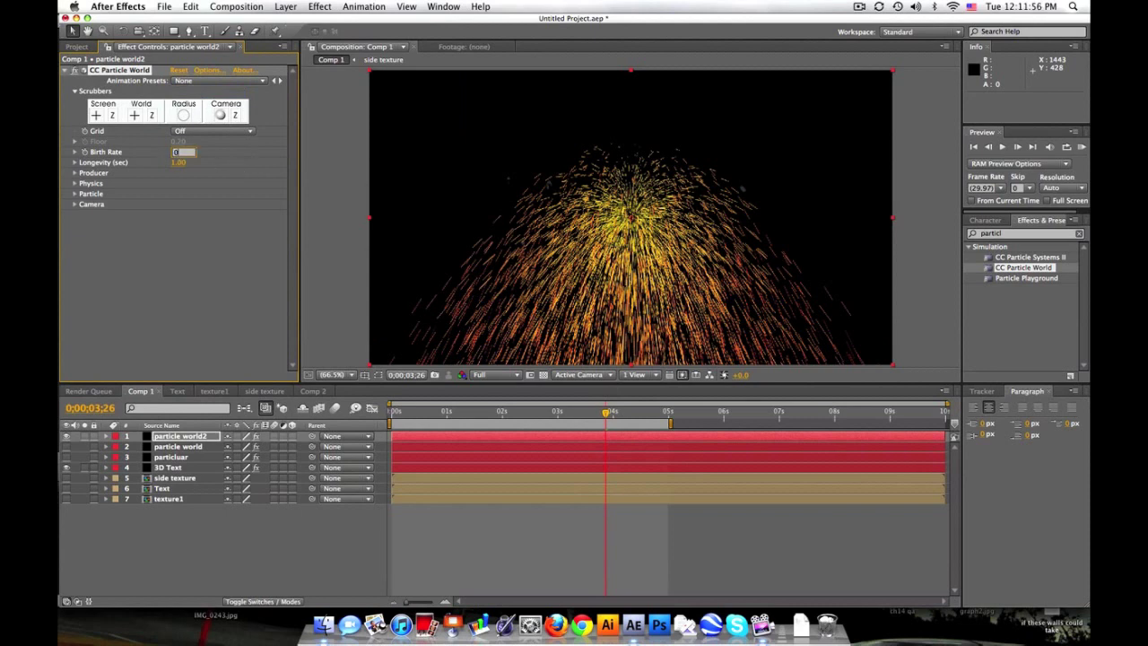
{"action": "type", "text": "0.5"}
{"action": "key", "text": "Return"}
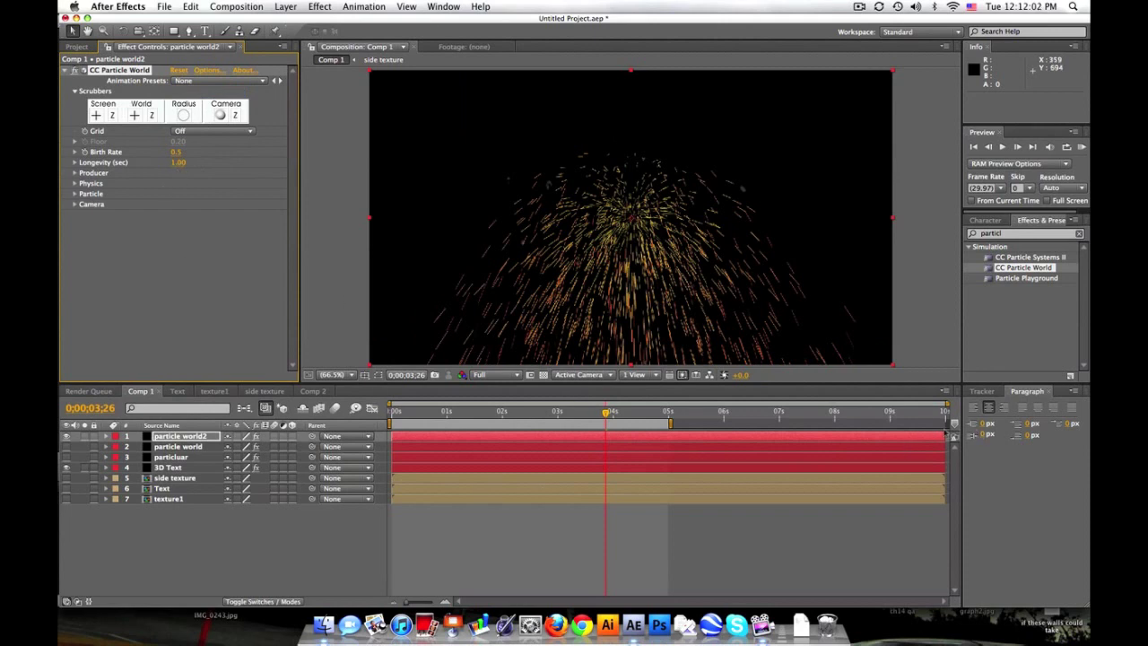
{"action": "left_click", "coordinate": [178, 162]}
{"action": "type", "text": "10"}
{"action": "key", "text": "Return"}
Set the Producer to Radius X 1.53, Radius Z 1.64 and Position Y 0.60.
{"action": "left_click", "coordinate": [75, 173]}
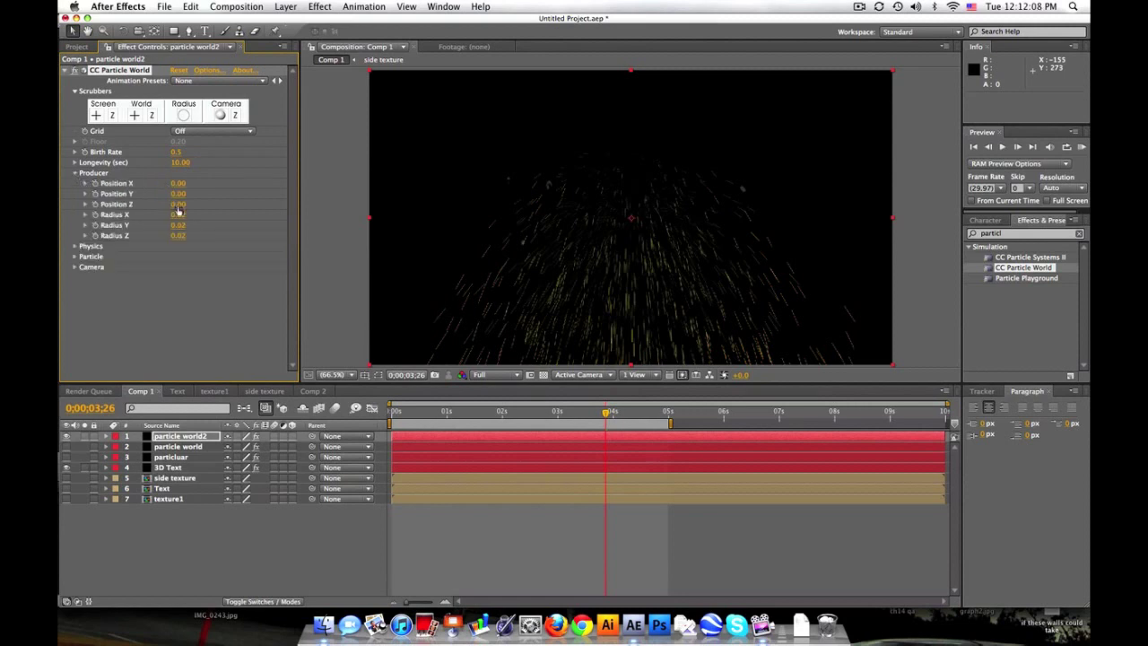
{"action": "mouse_move", "coordinate": [177, 215]}
{"action": "left_mouse_down"}
{"action": "mouse_move", "coordinate": [232, 213]}
{"action": "mouse_move", "coordinate": [161, 226]}
{"action": "mouse_move", "coordinate": [283, 235]}
{"action": "left_mouse_up"}
{"action": "mouse_move", "coordinate": [166, 215]}
{"action": "left_mouse_down"}
{"action": "mouse_move", "coordinate": [183, 216]}
{"action": "mouse_move", "coordinate": [174, 237]}
{"action": "left_mouse_up"}
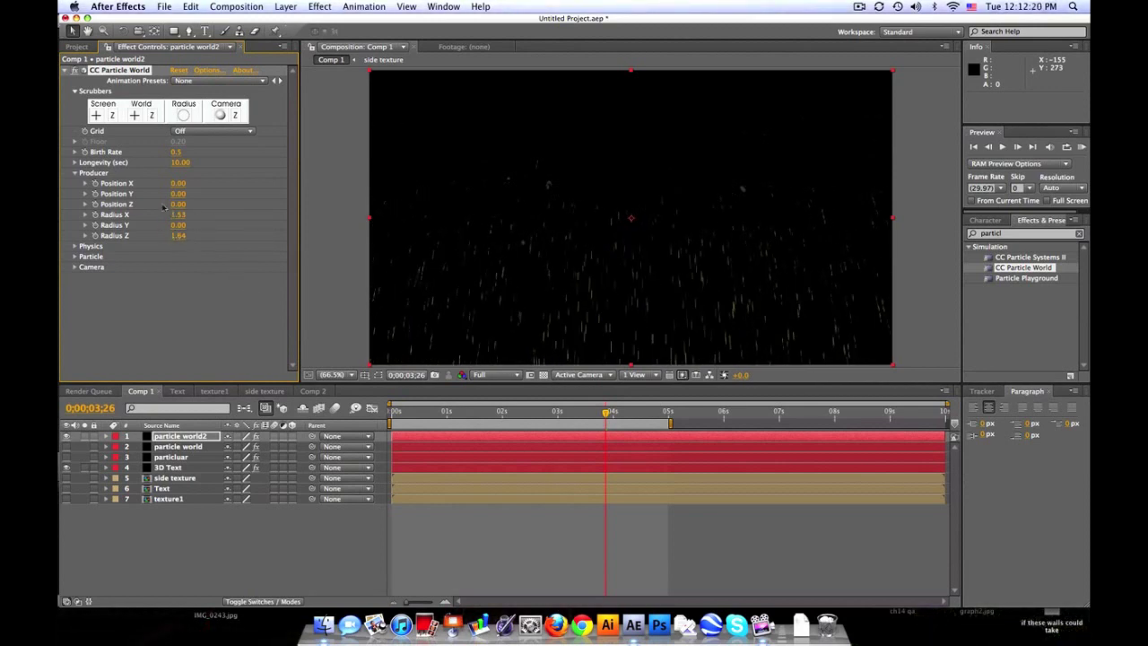
{"action": "left_click_drag", "start_coordinate": [178, 194], "coordinate": [202, 194]}
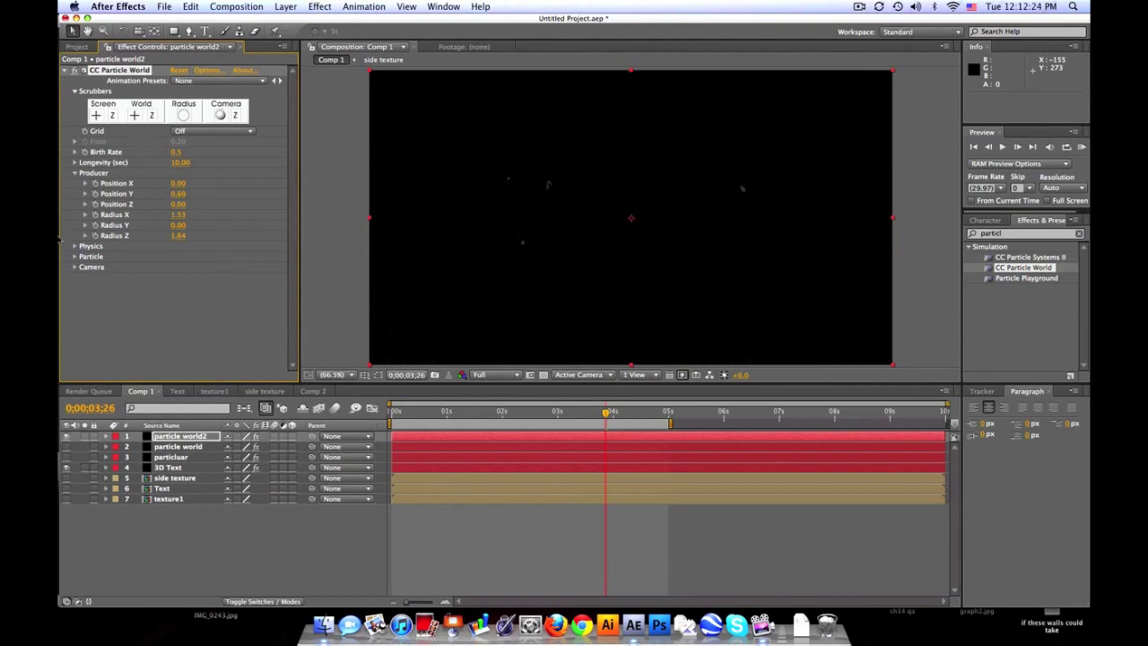
{"action": "left_click", "coordinate": [76, 246]}
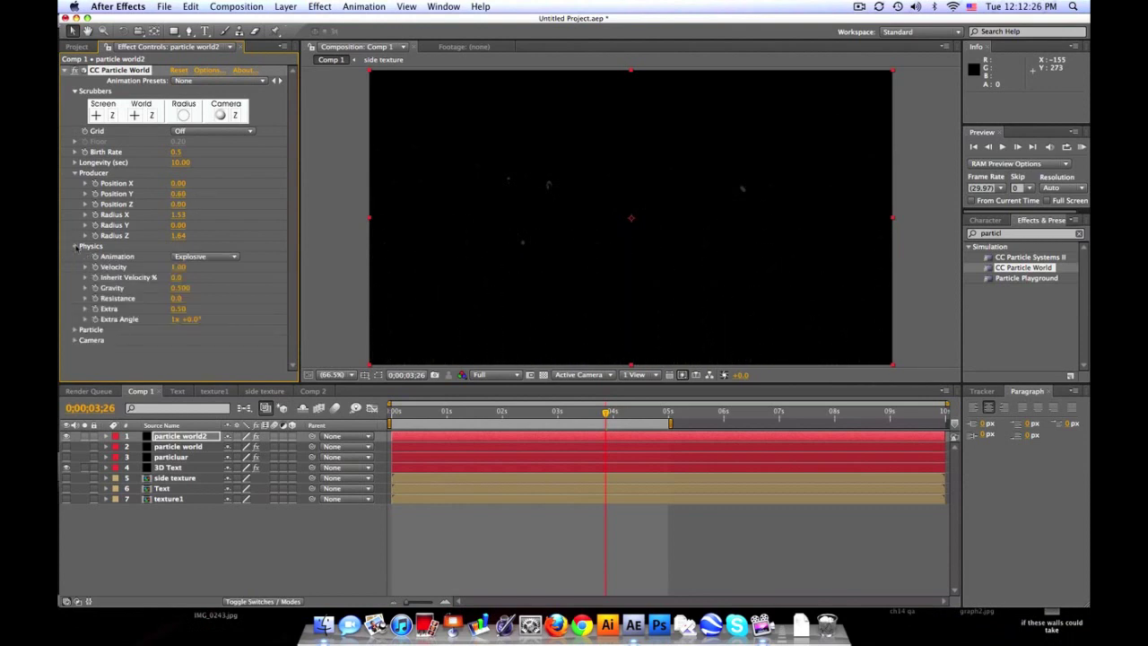
Set Gravity to -0.100 and Animation to Twirl, previewing the particles on the timeline.
{"action": "left_click", "coordinate": [180, 288]}
{"action": "type", "text": "-0.1"}
{"action": "key", "text": "Return"}
{"action": "left_click_drag", "start_coordinate": [423, 416], "coordinate": [440, 412]}
{"action": "key", "text": "space"}
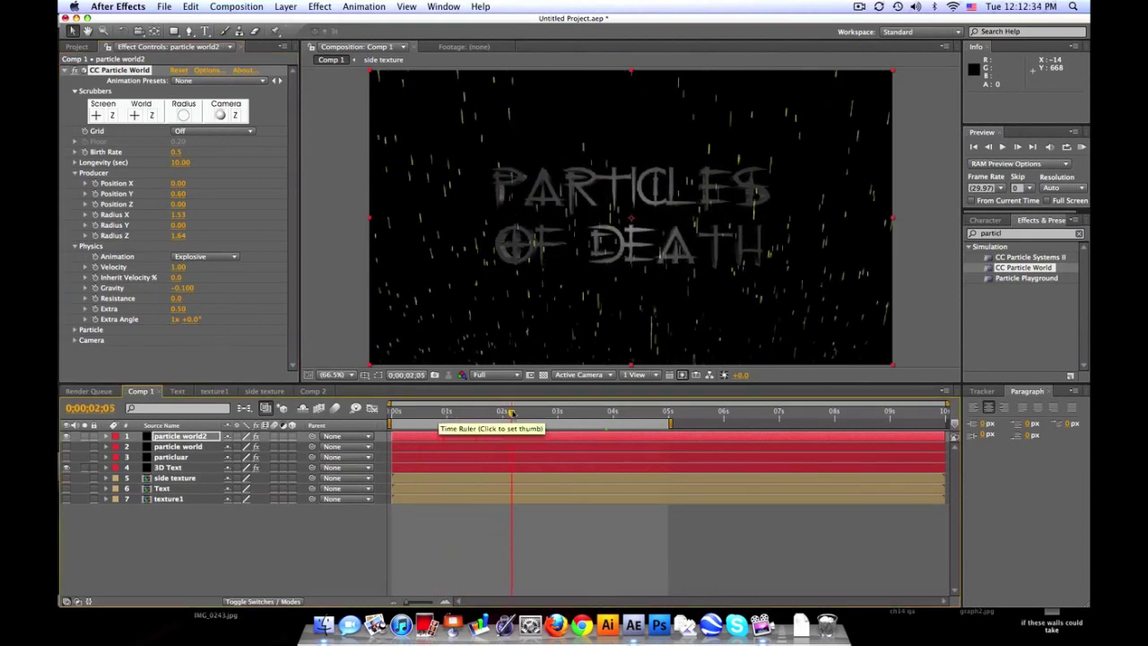
{"action": "left_click", "coordinate": [210, 255]}
{"action": "left_click", "coordinate": [191, 299]}
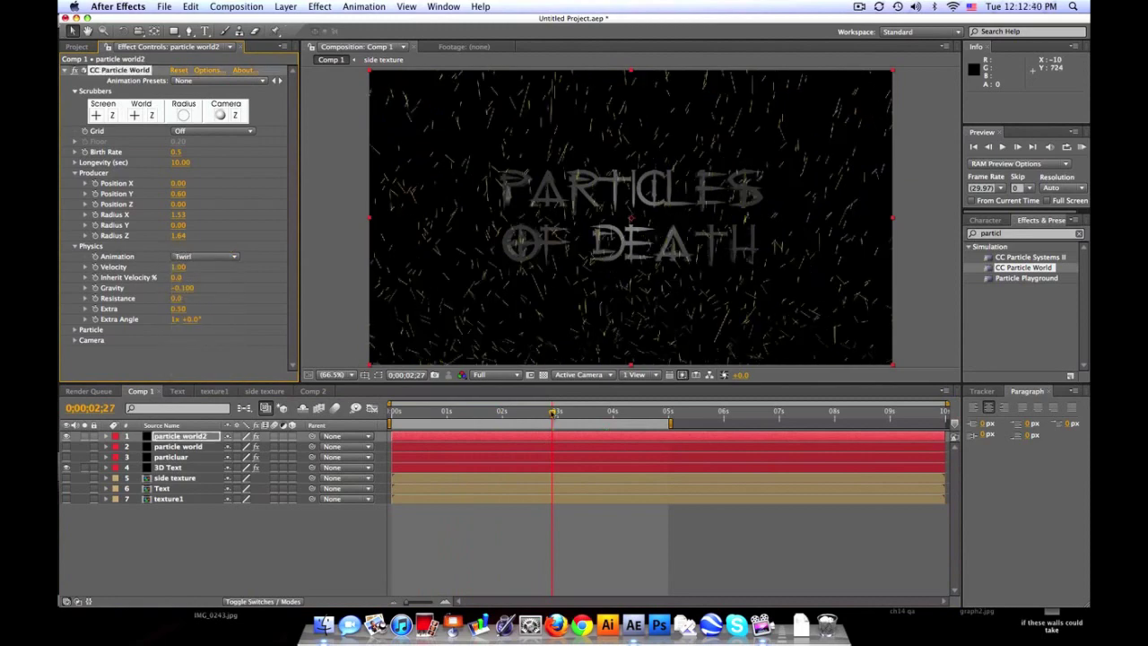
{"action": "left_click_drag", "start_coordinate": [552, 411], "coordinate": [607, 413]}
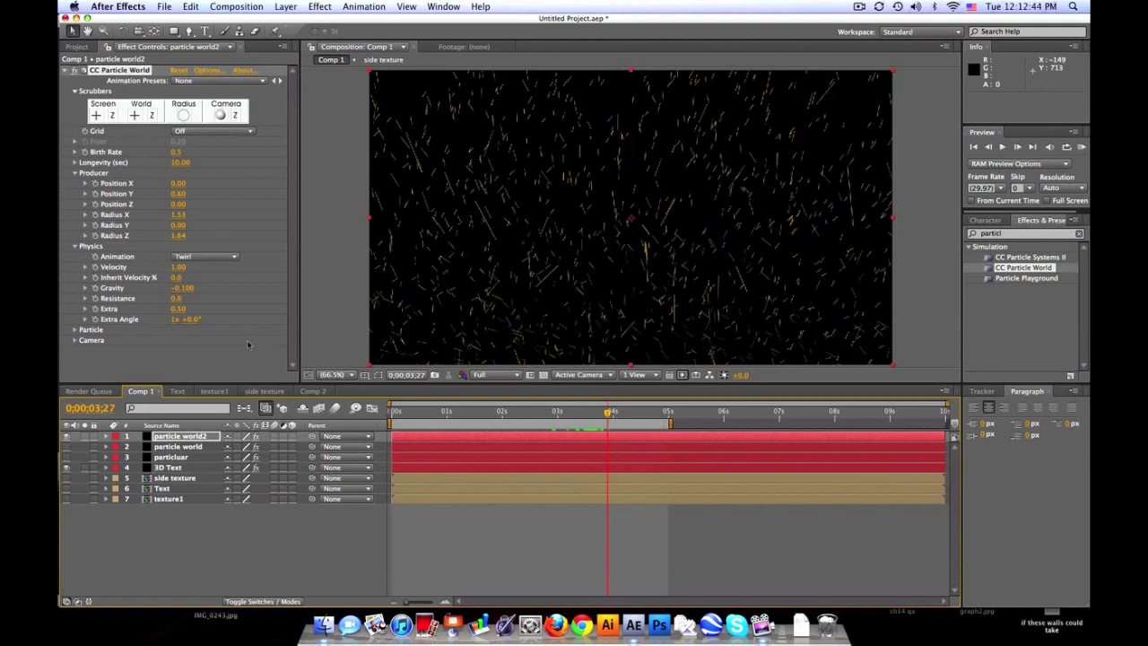
Set the Particle Type to Faded Sphere.
{"action": "left_click", "coordinate": [74, 329]}
{"action": "scroll", "coordinate": [74, 334], "scroll_direction": "down", "scroll_amount": 3}
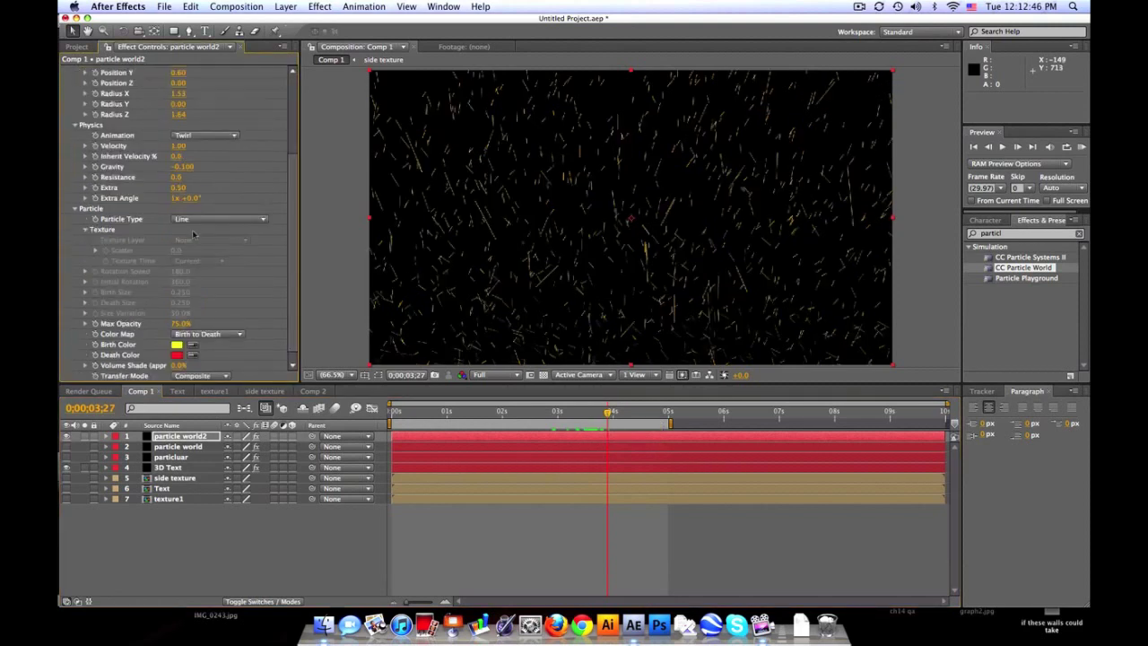
{"action": "left_click", "coordinate": [229, 221]}
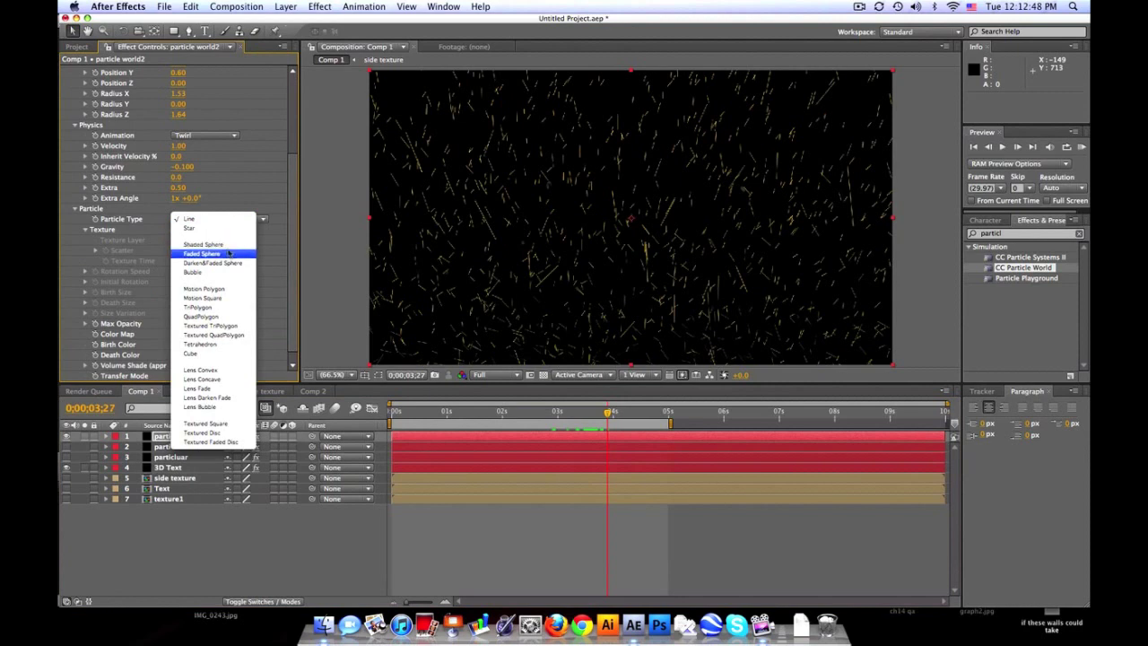
{"action": "left_click", "coordinate": [229, 255]}
Set Birth Size to 0.100 and shrink Death Size to 0.000.
{"action": "left_click", "coordinate": [181, 293]}
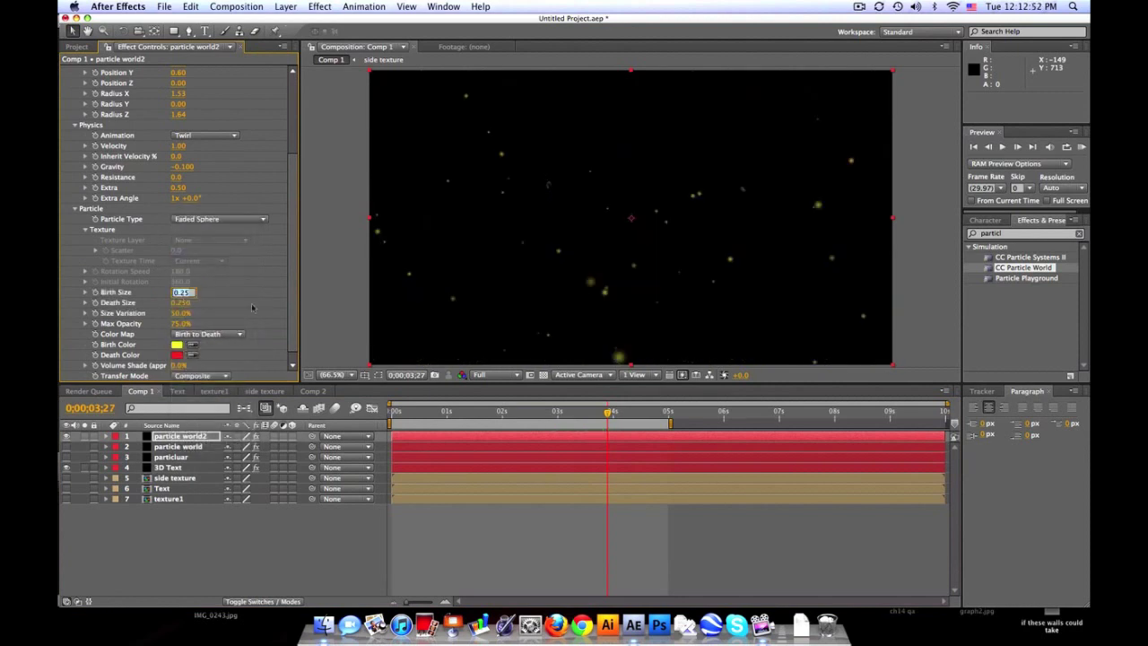
{"action": "type", "text": "0.1"}
{"action": "key", "text": "Return"}
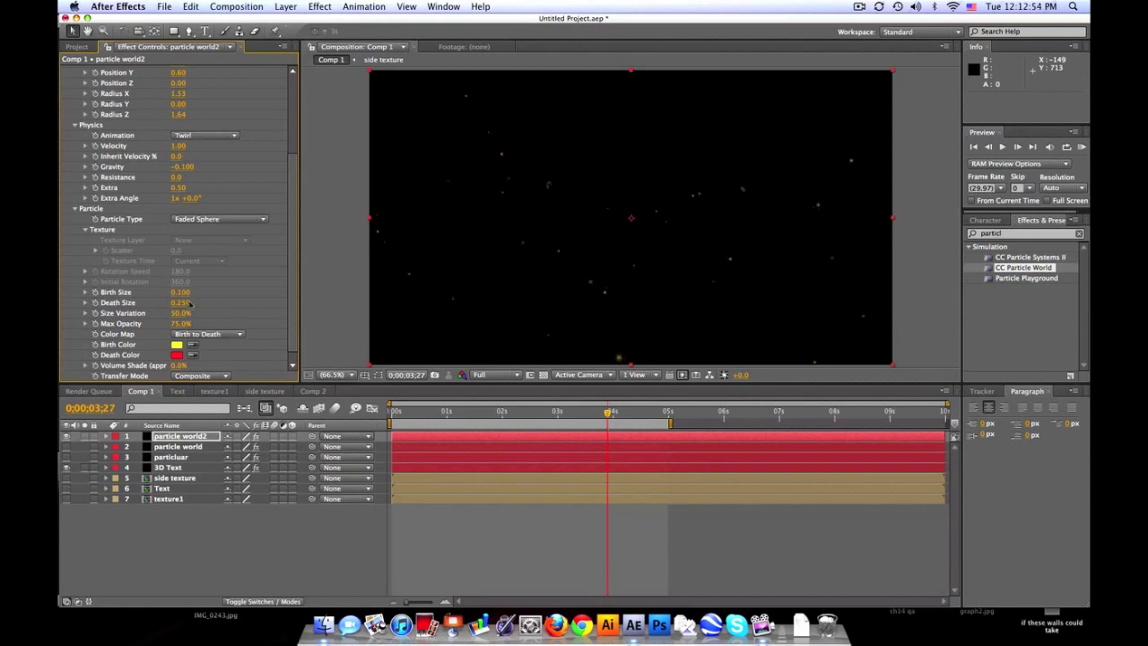
{"action": "left_click", "coordinate": [184, 303]}
{"action": "type", "text": "0.1"}
{"action": "key", "text": "Return"}
{"action": "left_click_drag", "start_coordinate": [182, 306], "coordinate": [166, 306]}
Set the Birth Color to pale cyan C6DDDE.
{"action": "left_click", "coordinate": [177, 345]}
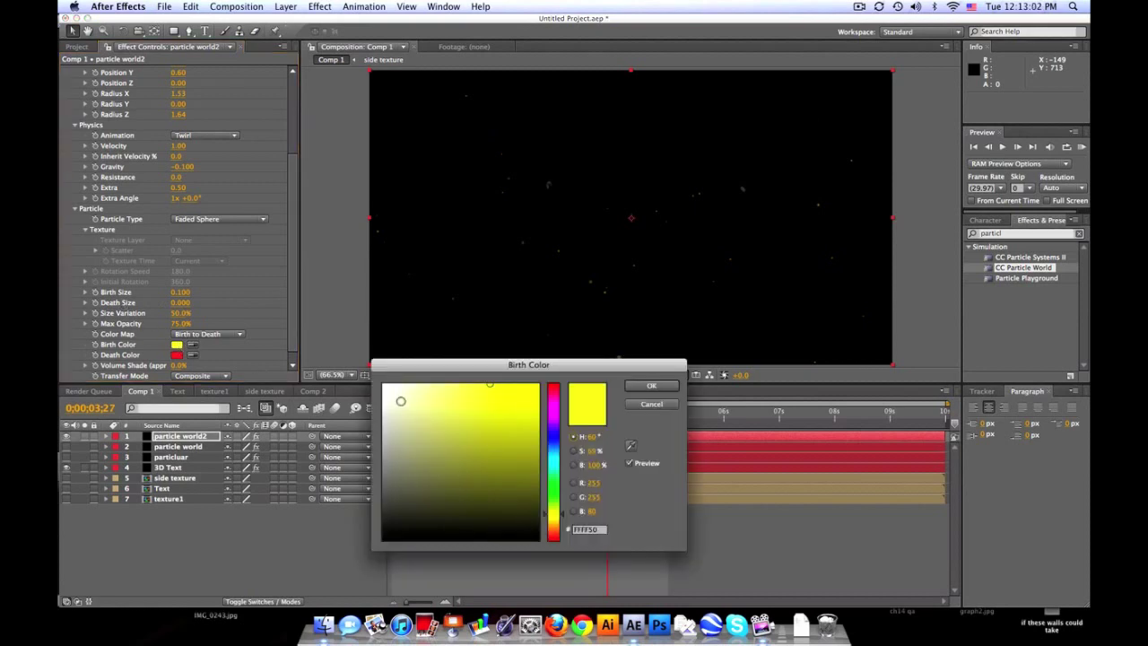
{"action": "left_click", "coordinate": [398, 403]}
{"action": "left_click", "coordinate": [549, 461]}
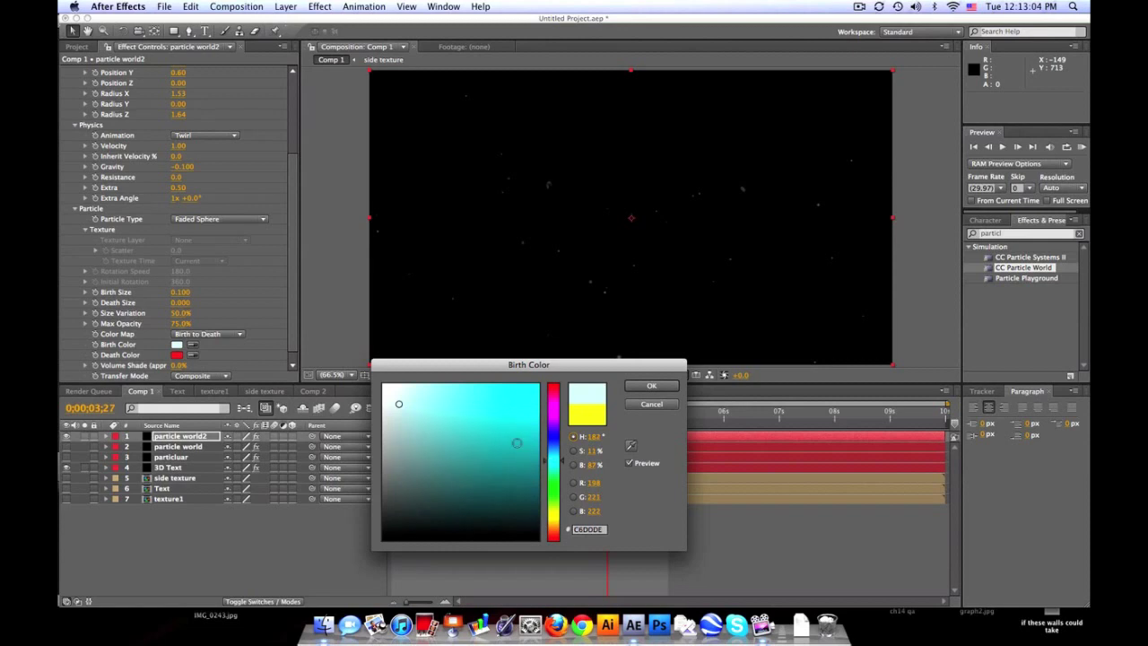
{"action": "left_click", "coordinate": [408, 404]}
{"action": "left_click", "coordinate": [651, 386]}
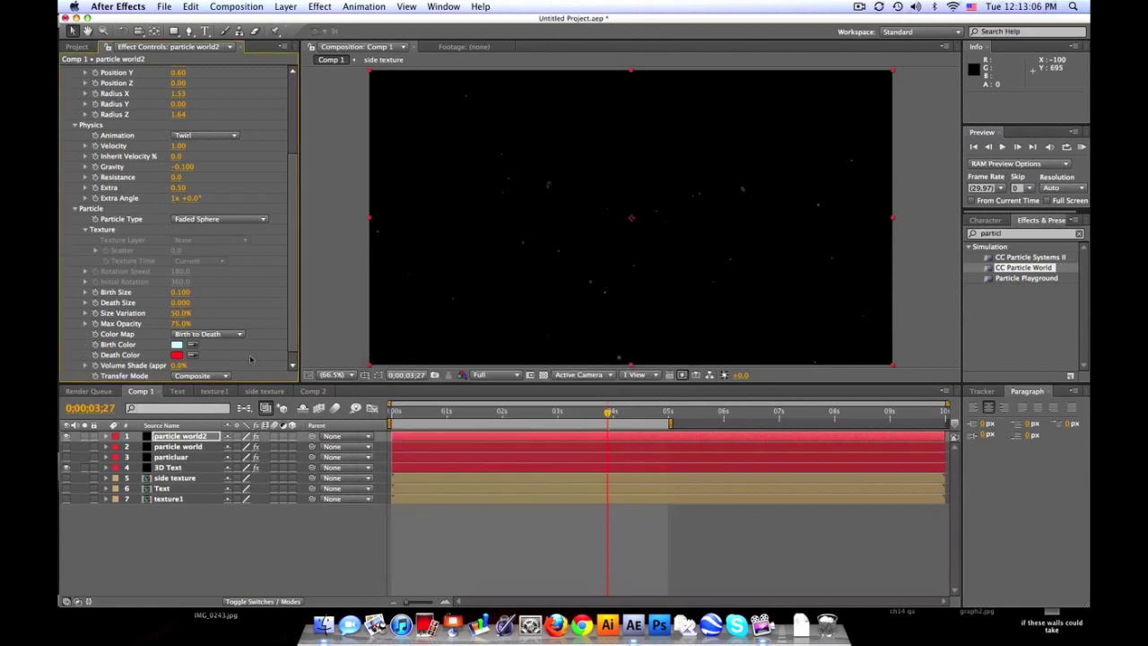
Set the Death Color to greyish blue 797F8B and preview from about one second.
{"action": "left_click", "coordinate": [176, 355]}
{"action": "left_click", "coordinate": [553, 447]}
{"action": "left_click", "coordinate": [418, 412]}
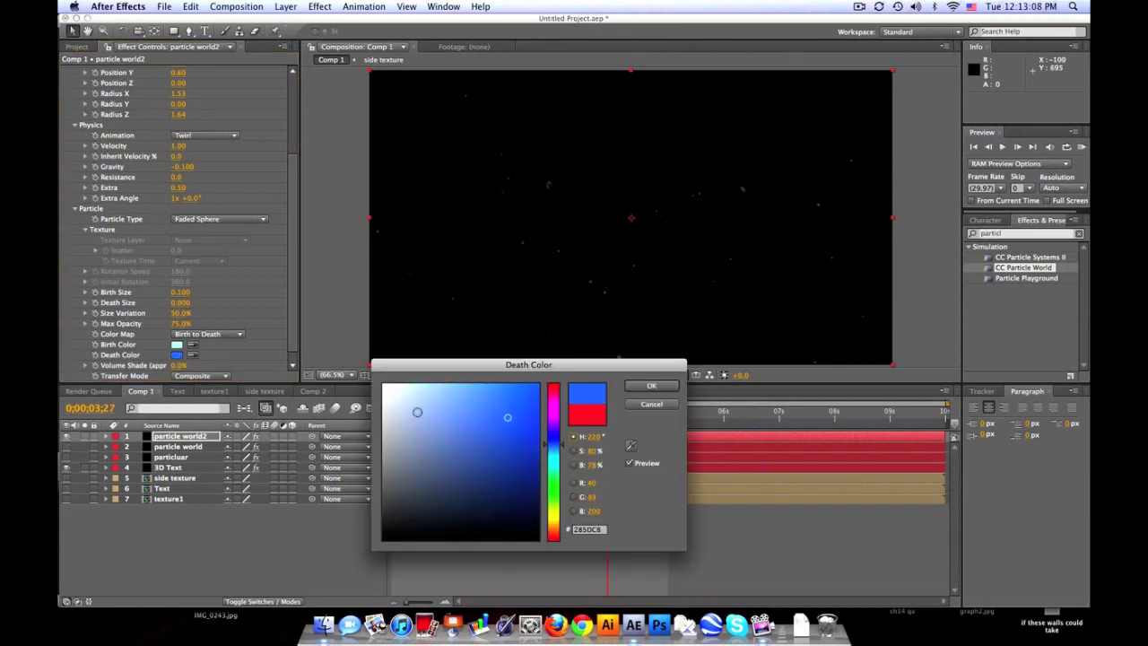
{"action": "left_click", "coordinate": [407, 415]}
{"action": "left_click_drag", "start_coordinate": [407, 415], "coordinate": [403, 455]}
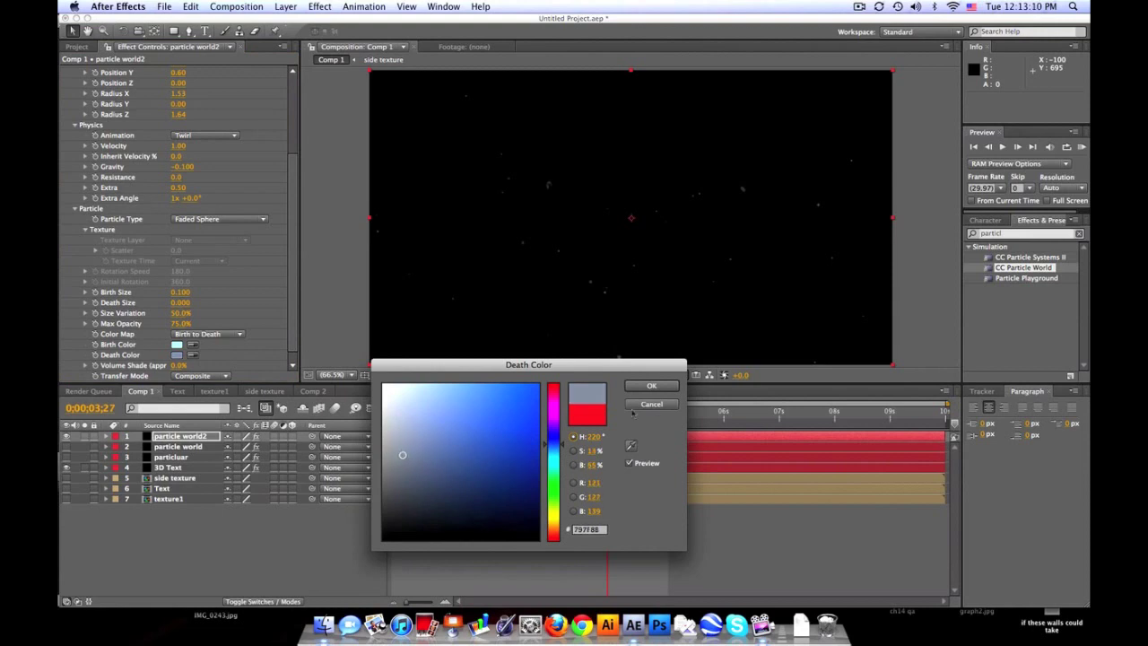
{"action": "left_click", "coordinate": [651, 386]}
{"action": "left_click_drag", "start_coordinate": [607, 411], "coordinate": [453, 412]}
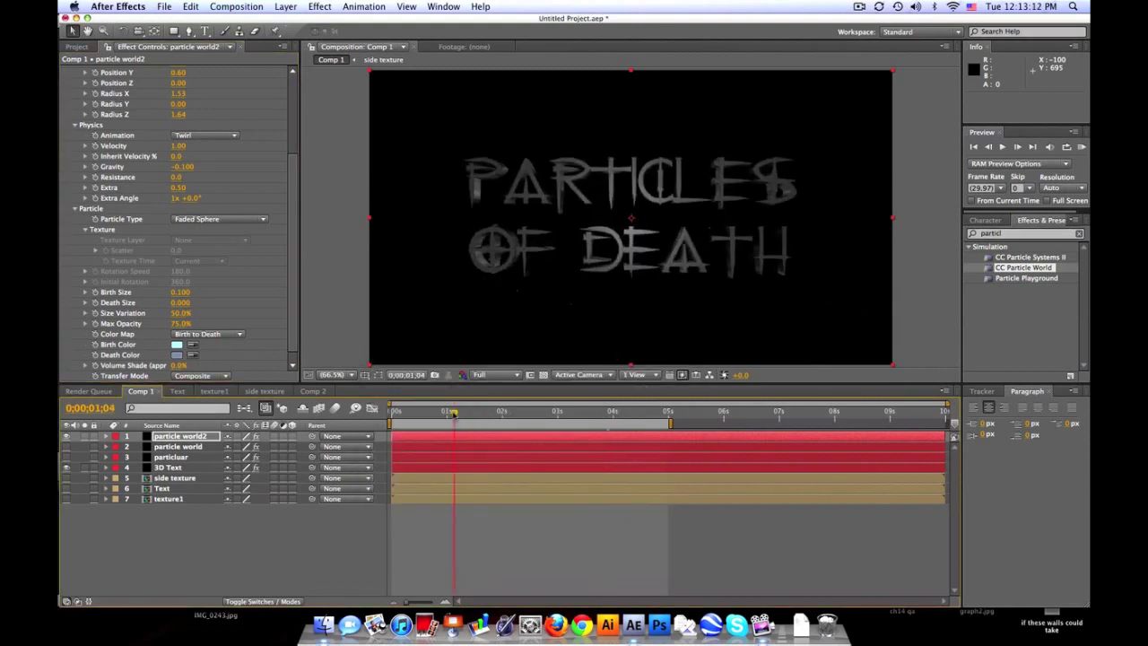
{"action": "key", "text": "space"}
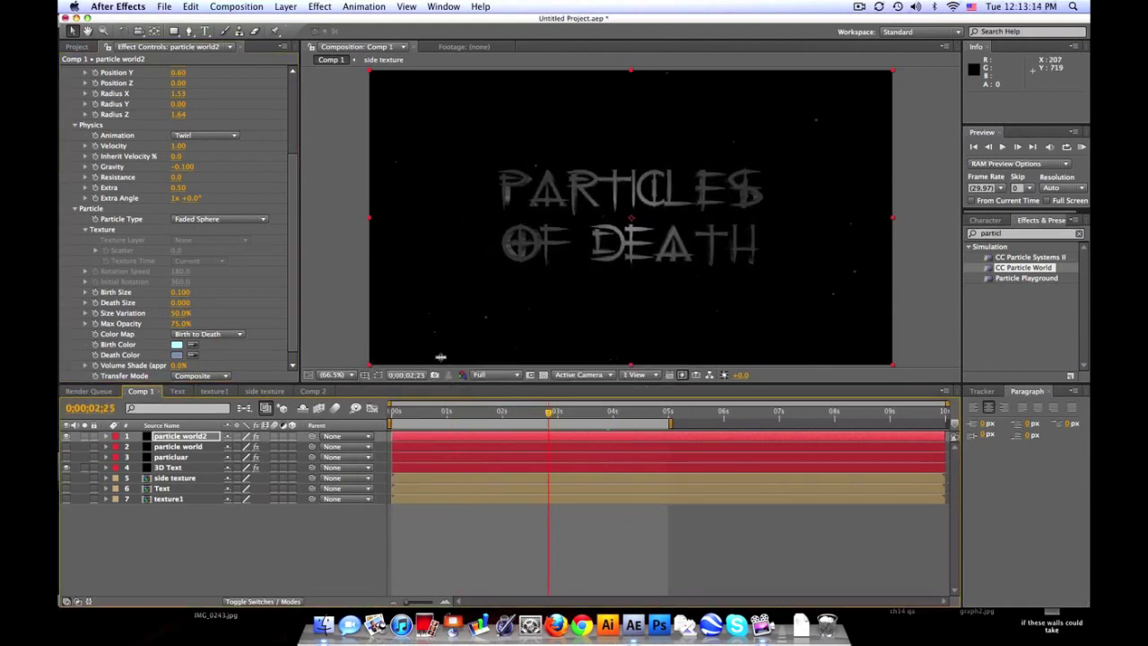
{"action": "scroll", "coordinate": [107, 243], "scroll_direction": "down", "scroll_amount": 1}
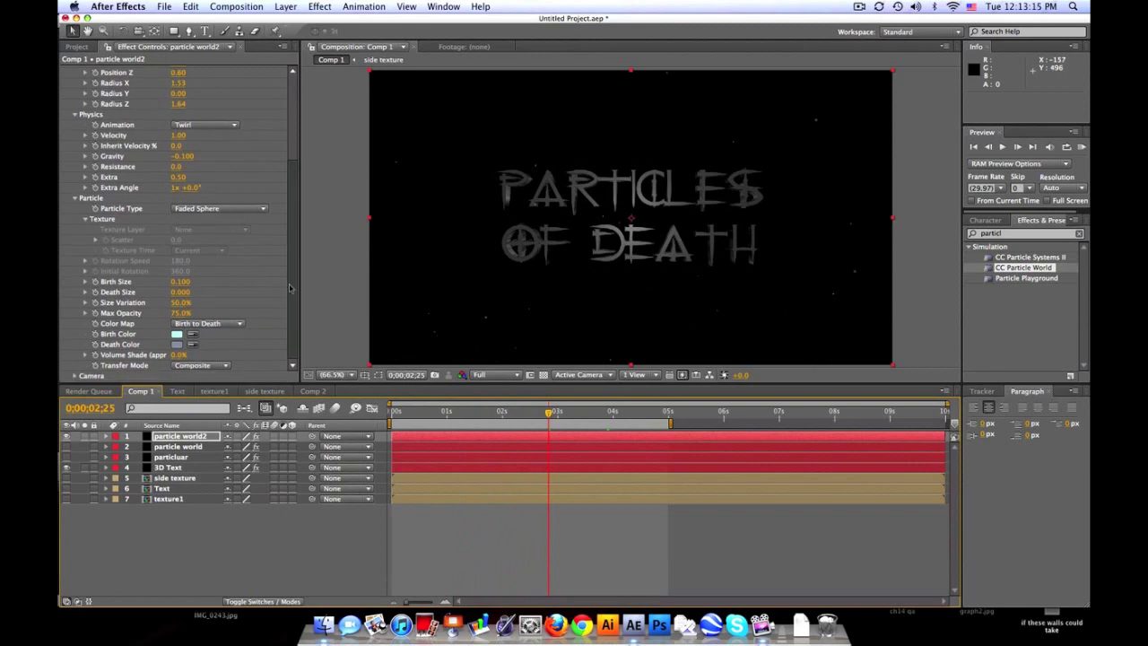
Enable Force Motion Blur in CC Particle World's Rendering options, then RAM-preview from about 1;18.
{"action": "left_click", "coordinate": [75, 197]}
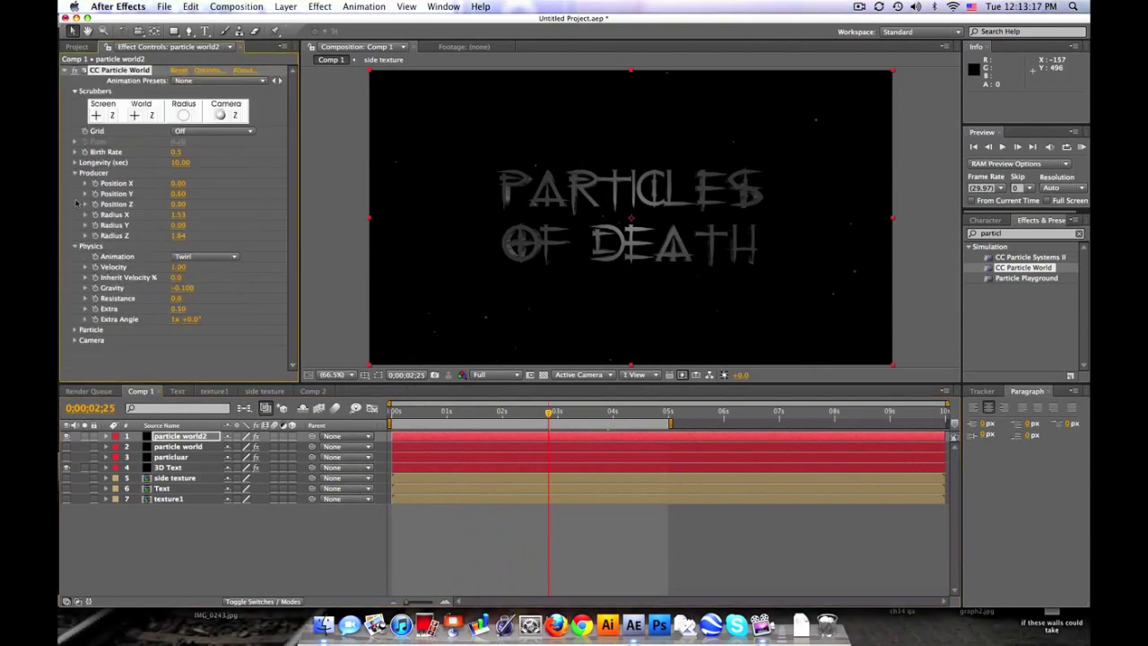
{"action": "left_click", "coordinate": [206, 72]}
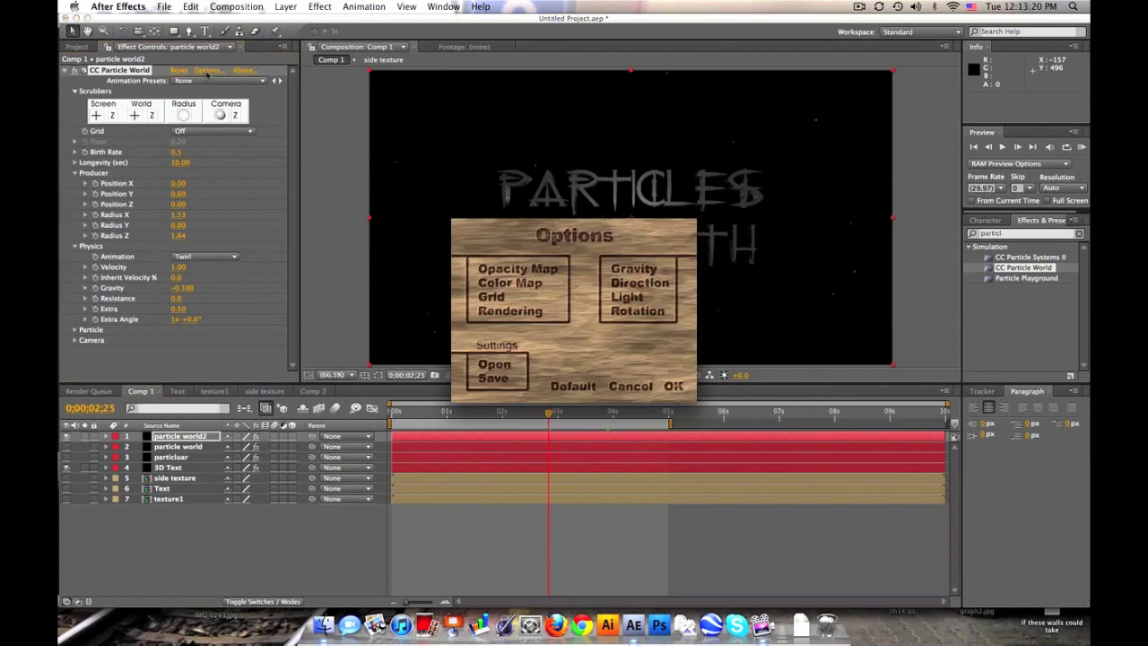
{"action": "left_click", "coordinate": [520, 314]}
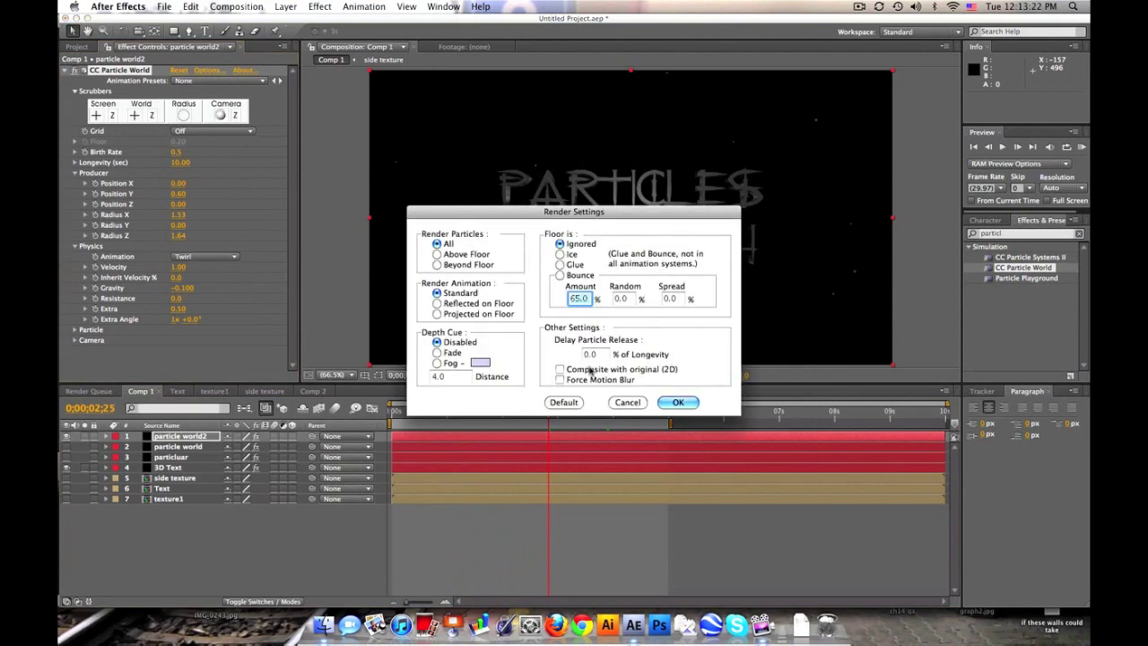
{"action": "left_click", "coordinate": [561, 381]}
{"action": "left_click", "coordinate": [677, 402]}
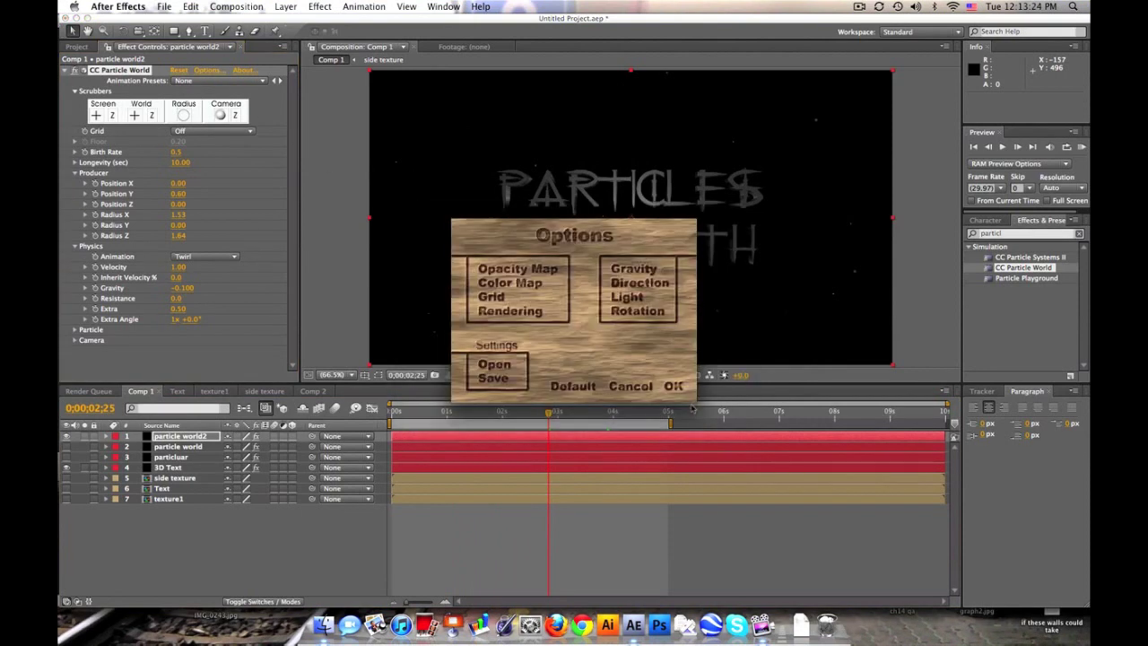
{"action": "left_click", "coordinate": [671, 390]}
{"action": "left_click_drag", "start_coordinate": [556, 411], "coordinate": [392, 419]}
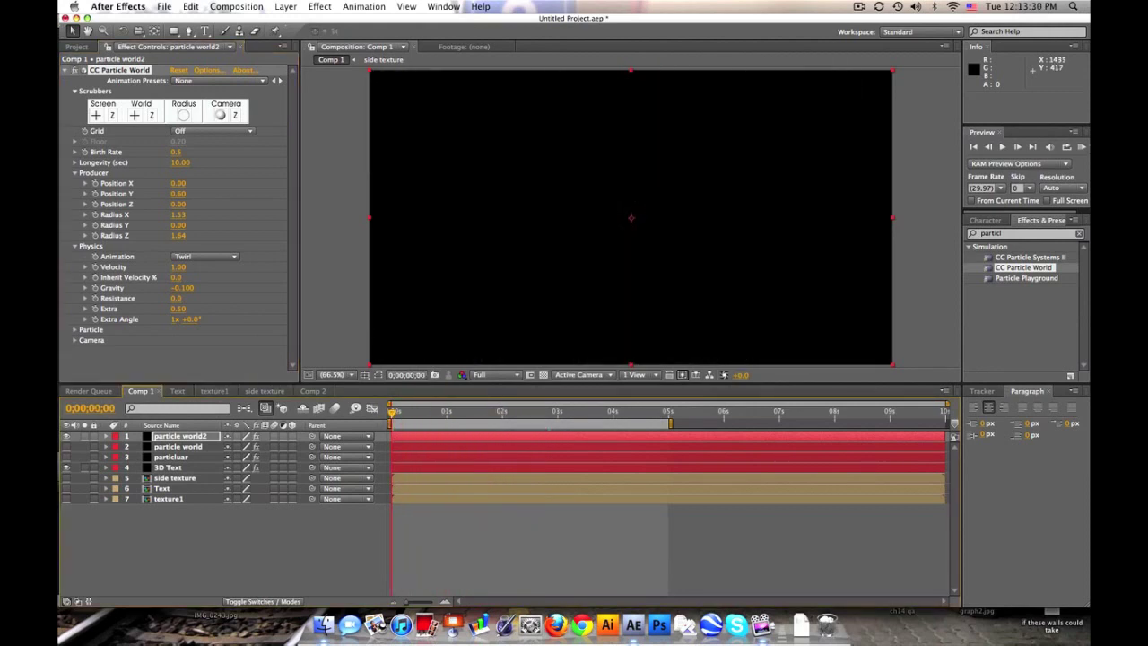
{"action": "left_click", "coordinate": [1081, 146]}
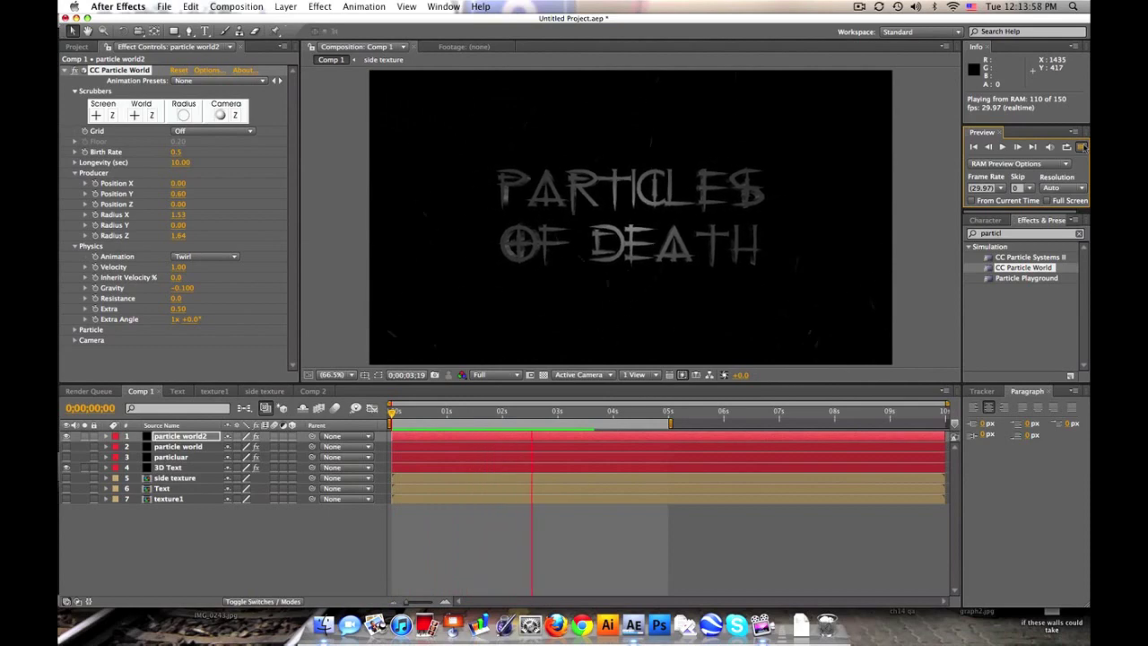
Stop the preview, slide particle world2 2;17 earlier, and park at frame 22.
{"action": "left_click", "coordinate": [1080, 146]}
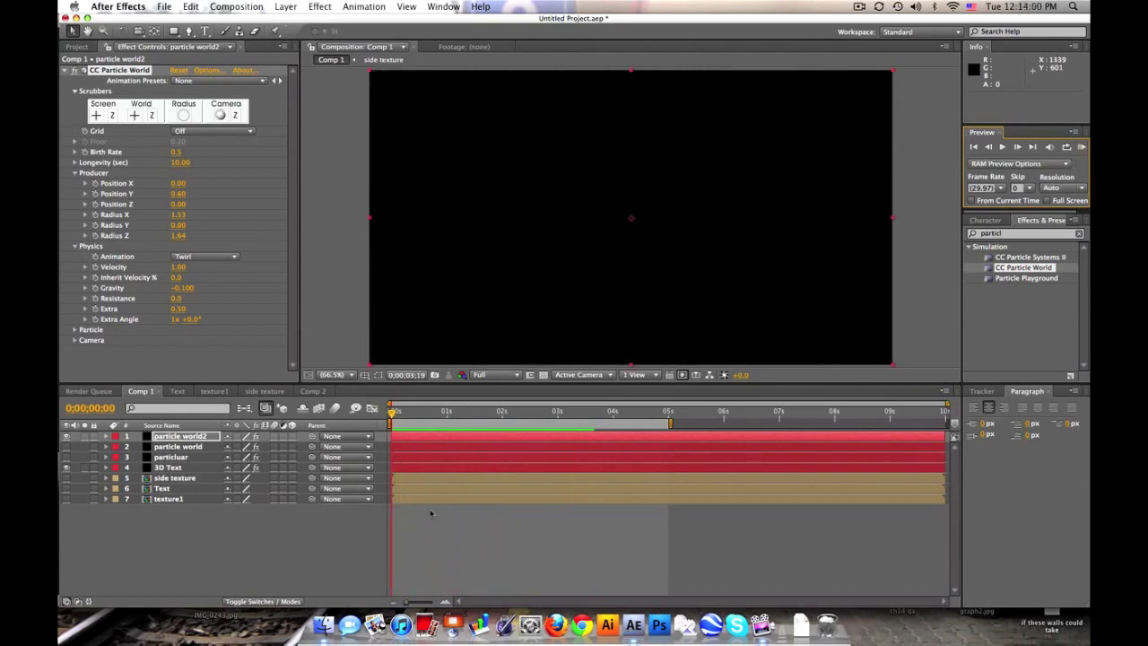
{"action": "mouse_move", "coordinate": [392, 414]}
{"action": "left_mouse_down"}
{"action": "mouse_move", "coordinate": [423, 425]}
{"action": "mouse_move", "coordinate": [392, 417]}
{"action": "left_mouse_up"}
{"action": "left_click_drag", "start_coordinate": [518, 439], "coordinate": [376, 437]}
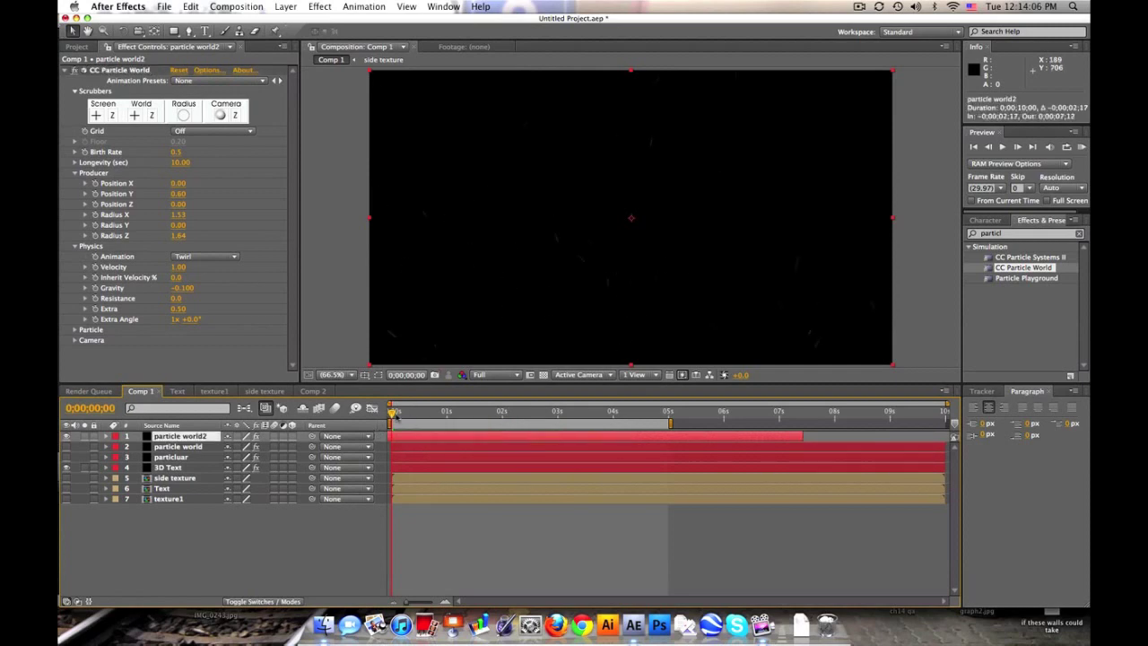
{"action": "left_click_drag", "start_coordinate": [393, 413], "coordinate": [433, 415]}
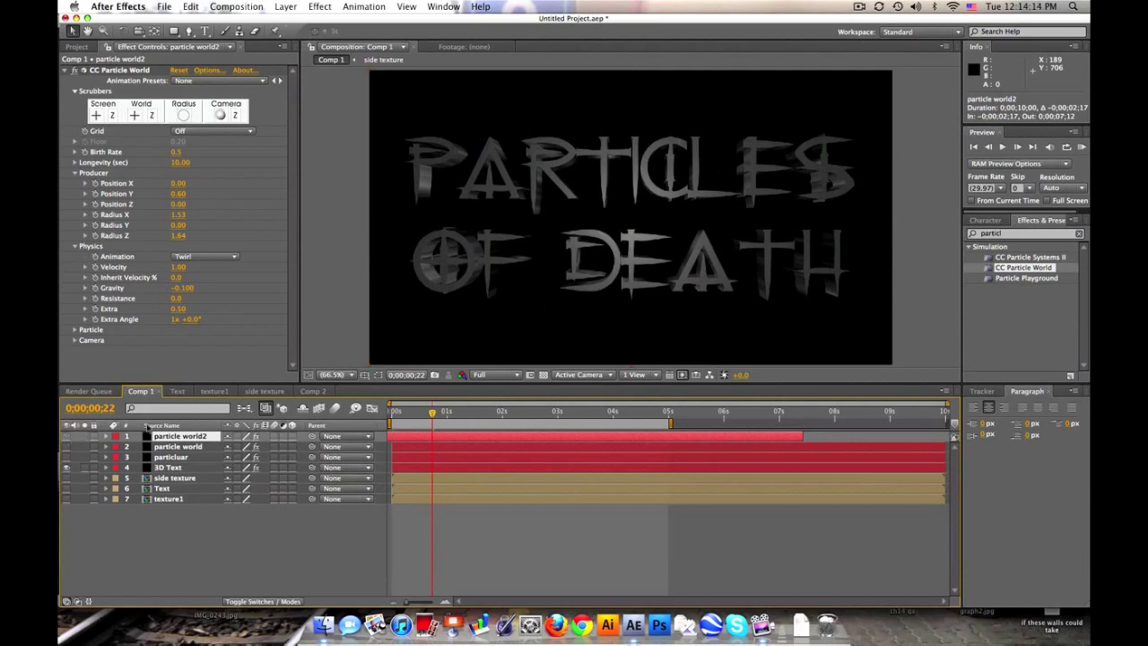
Create a new solid layer named 'particular2'.
{"action": "left_click", "coordinate": [286, 6]}
{"action": "mouse_move", "coordinate": [305, 21]}
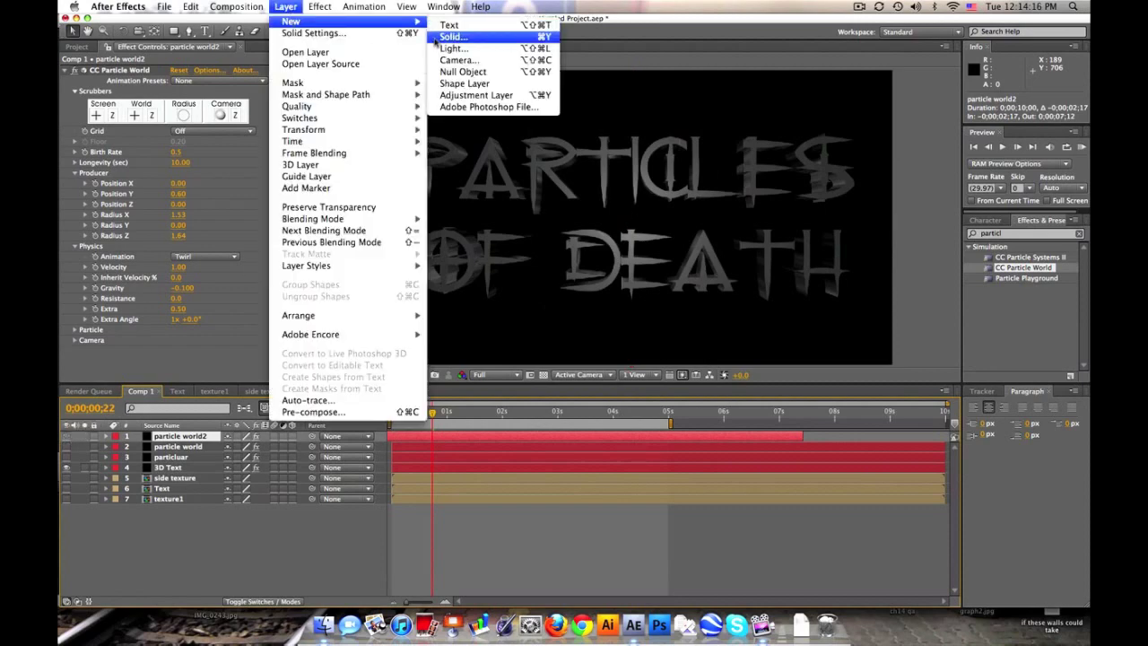
{"action": "left_click", "coordinate": [435, 40]}
{"action": "type", "text": "pa"}
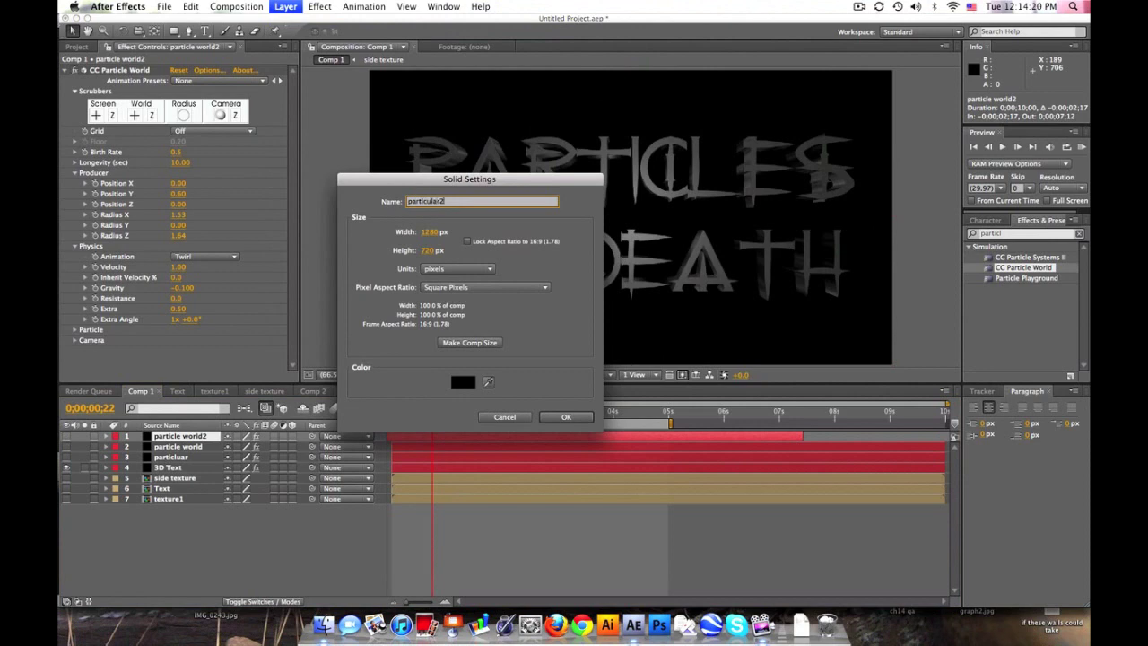
{"action": "type", "text": "rticular2"}
{"action": "key", "text": "Return"}
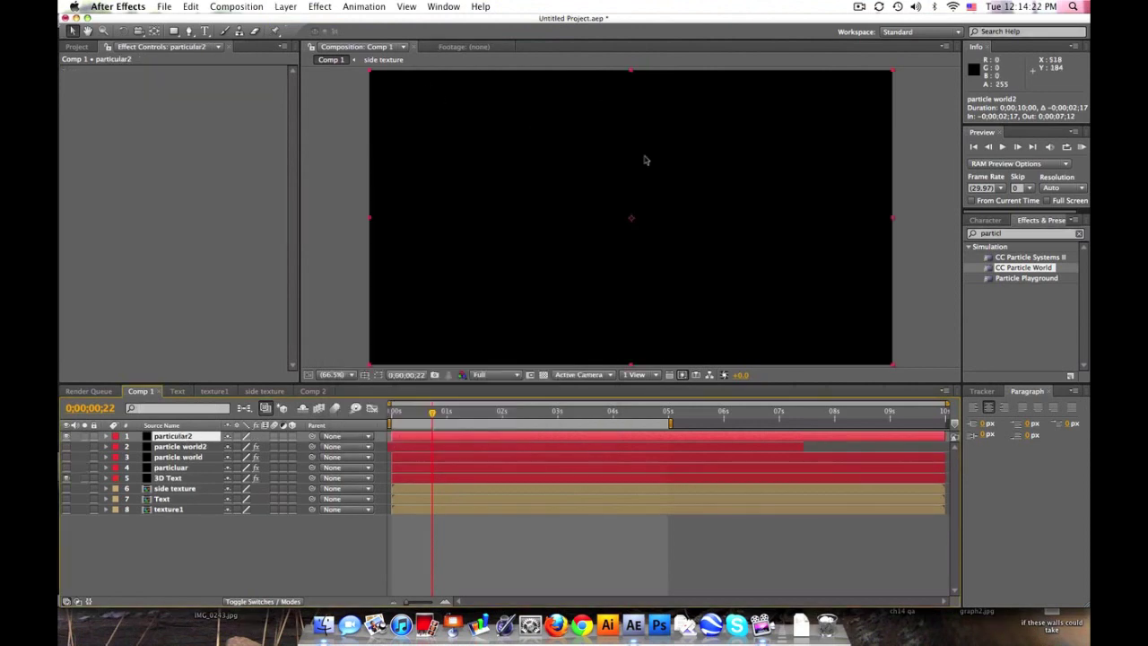
Search Effects & Presets for 'particul' and apply Trapcode Particular to particular2.
{"action": "key", "text": "BackSpace"}
{"action": "key", "text": "BackSpace"}
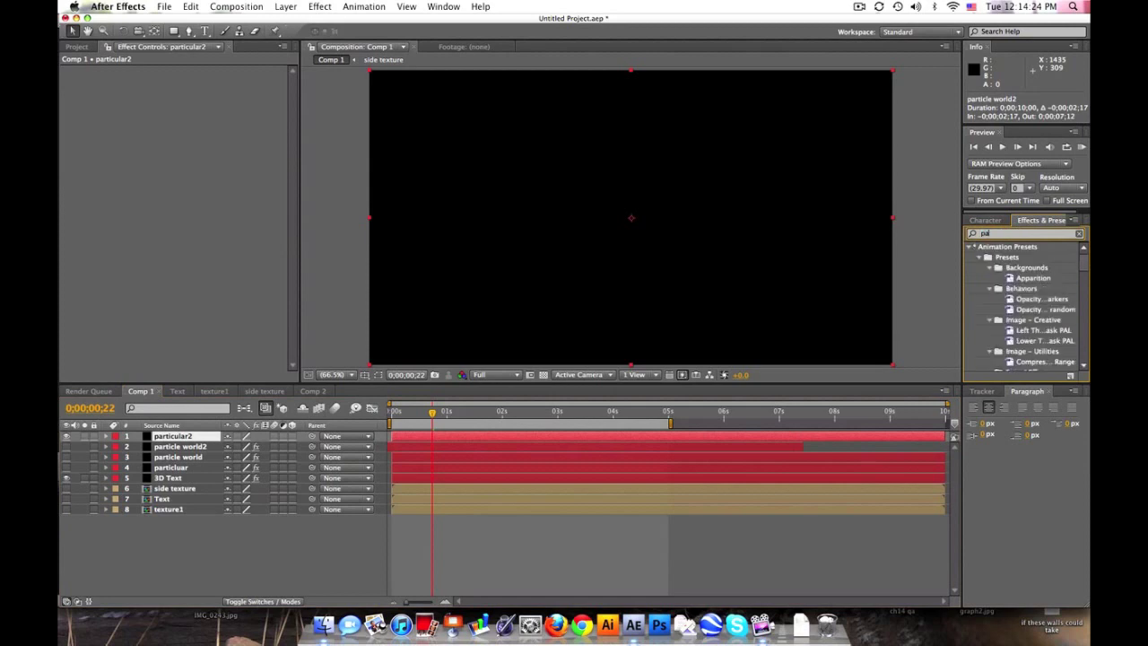
{"action": "type", "text": "ul"}
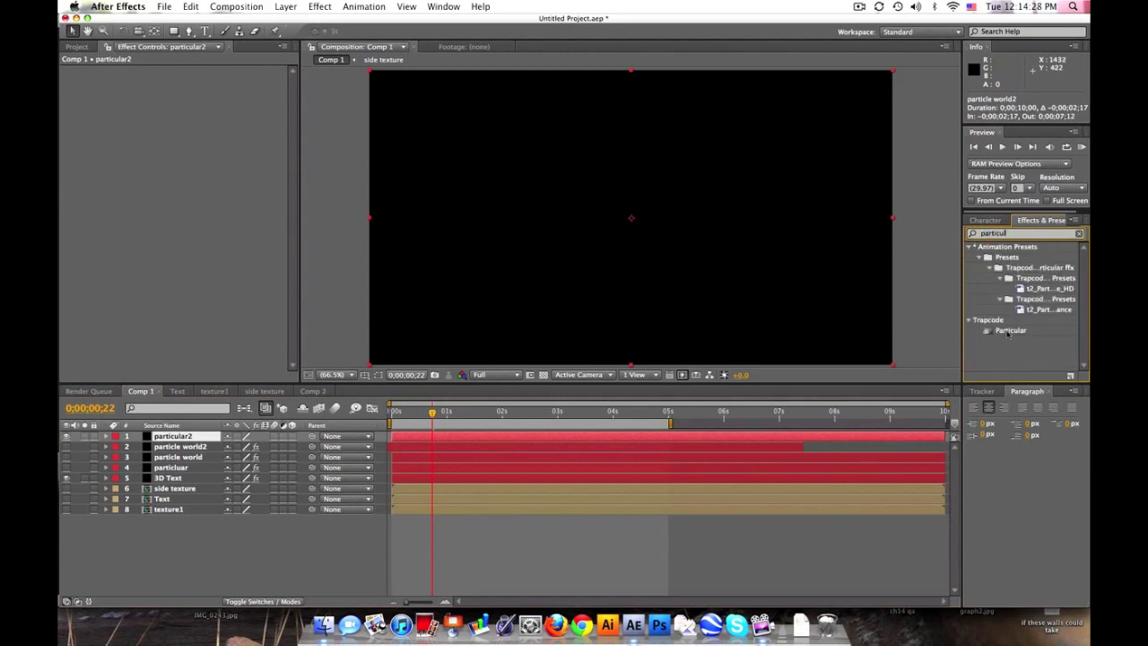
{"action": "left_click_drag", "start_coordinate": [1009, 330], "coordinate": [215, 436]}
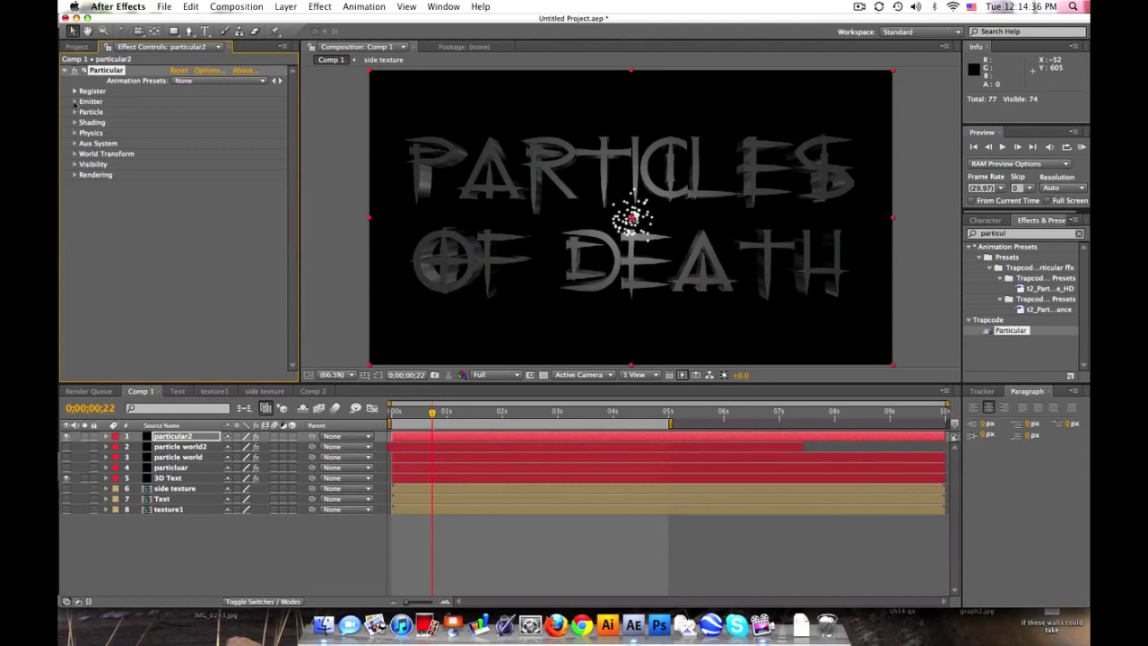
Set the emitter to 20 particles/sec with a Box of size X 1552, Y 0, Z 1347.
{"action": "left_click", "coordinate": [75, 102]}
{"action": "left_click", "coordinate": [179, 81]}
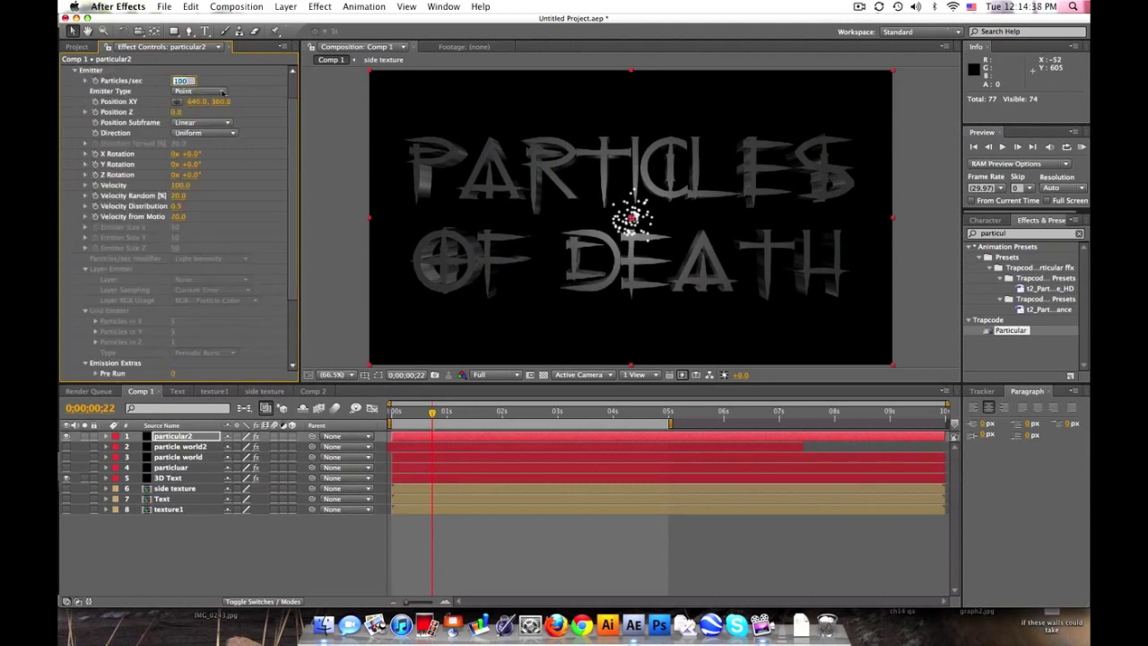
{"action": "type", "text": "20"}
{"action": "key", "text": "Return"}
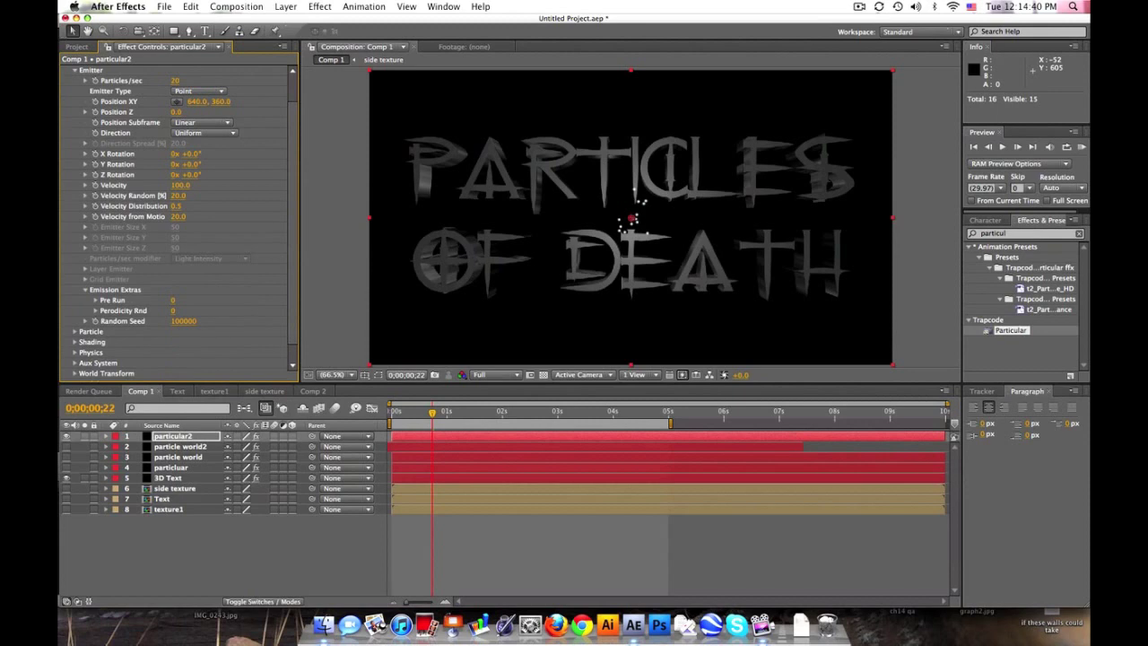
{"action": "left_click", "coordinate": [205, 92]}
{"action": "left_click", "coordinate": [203, 100]}
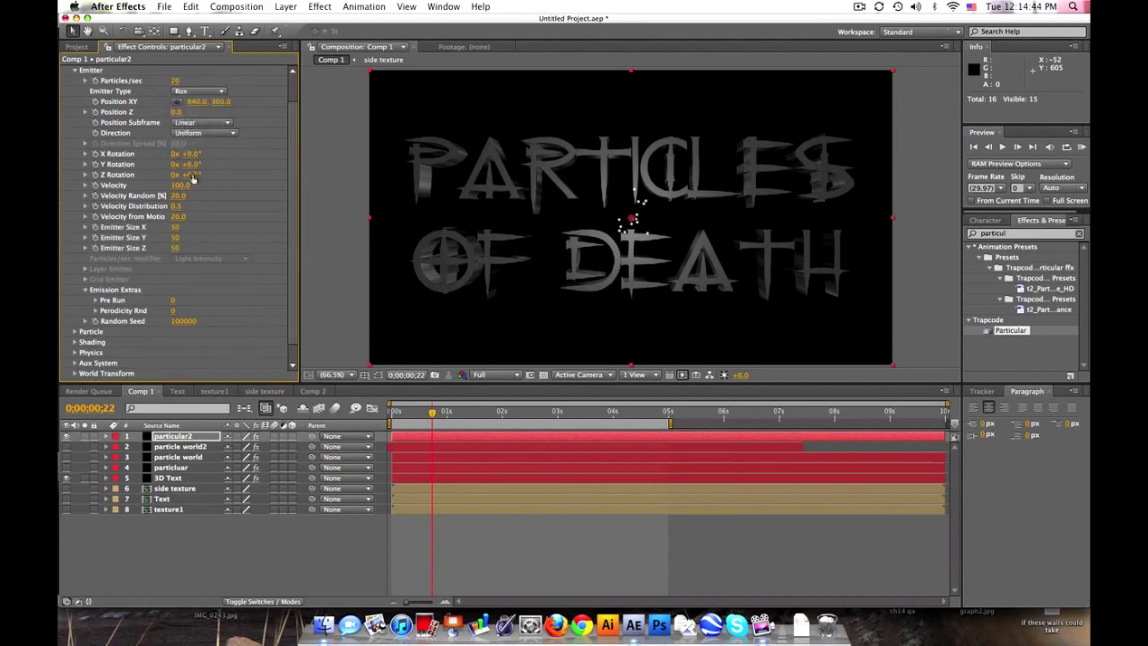
{"action": "left_click_drag", "start_coordinate": [176, 226], "coordinate": [288, 227]}
{"action": "left_click_drag", "start_coordinate": [173, 238], "coordinate": [269, 251]}
{"action": "left_click_drag", "start_coordinate": [175, 251], "coordinate": [203, 250]}
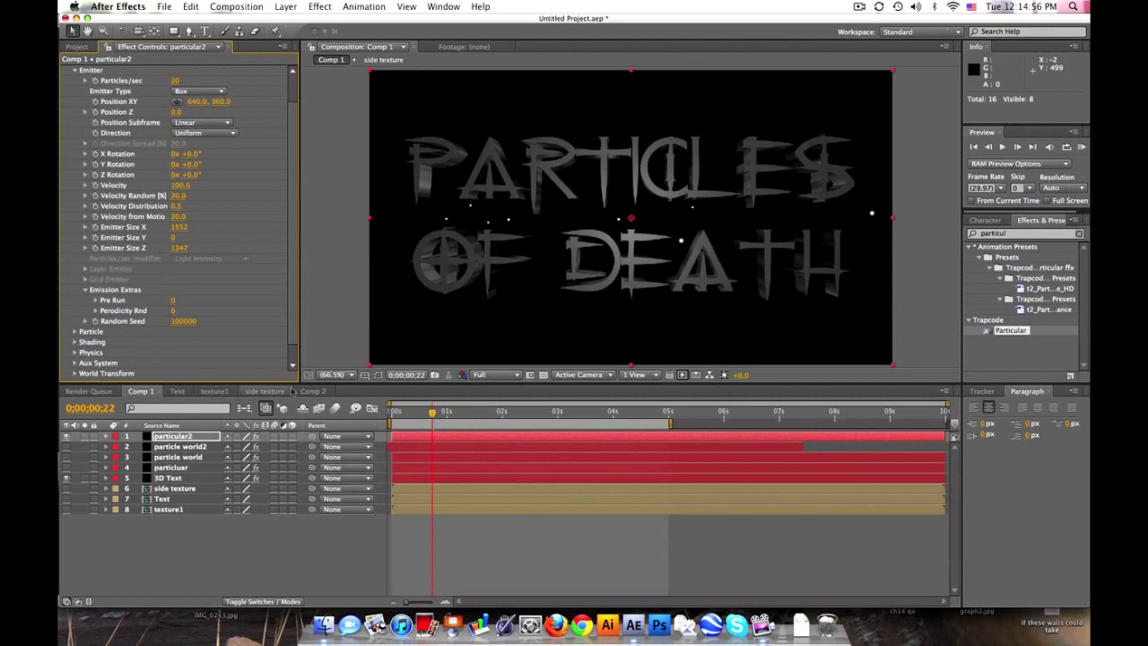
Shift particular2's start time and set Pre Run to 100 so particles exist immediately.
{"action": "left_click_drag", "start_coordinate": [433, 413], "coordinate": [392, 413]}
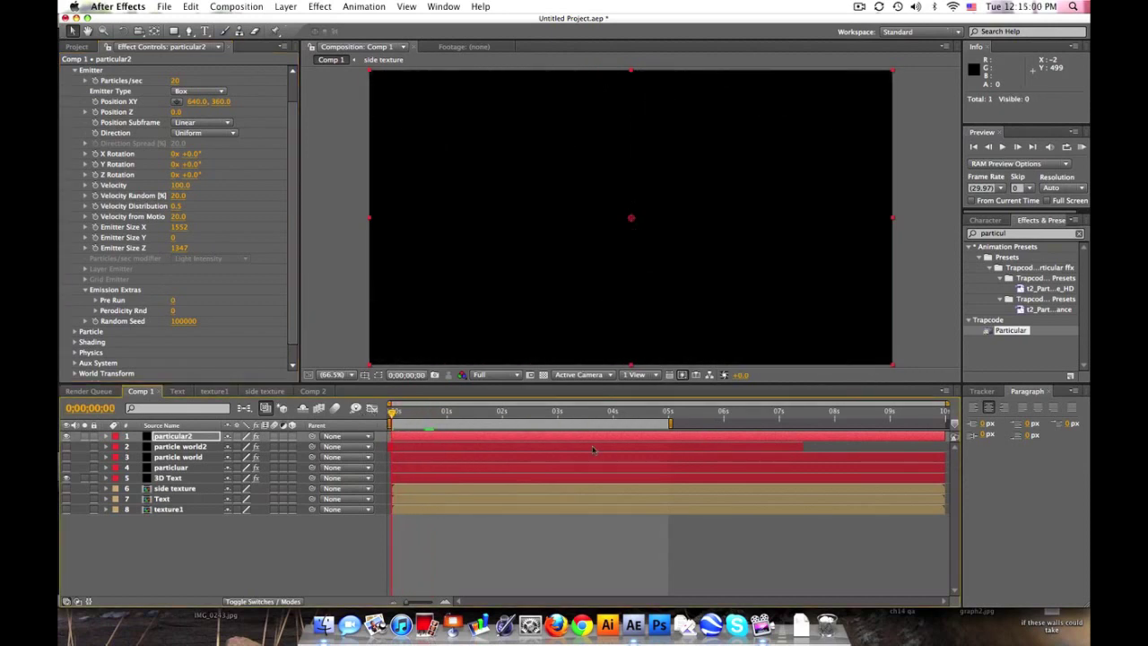
{"action": "mouse_move", "coordinate": [591, 441]}
{"action": "left_mouse_down"}
{"action": "mouse_move", "coordinate": [505, 440]}
{"action": "mouse_move", "coordinate": [595, 437]}
{"action": "left_mouse_up"}
{"action": "left_click_drag", "start_coordinate": [173, 300], "coordinate": [233, 299]}
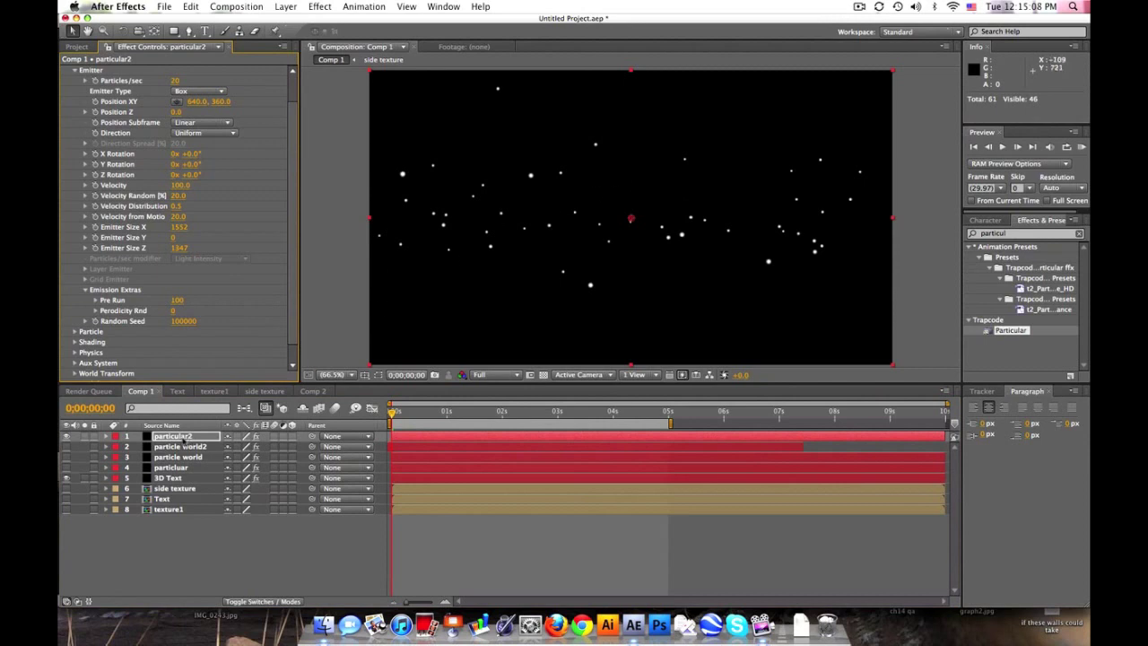
{"action": "left_click", "coordinate": [75, 72]}
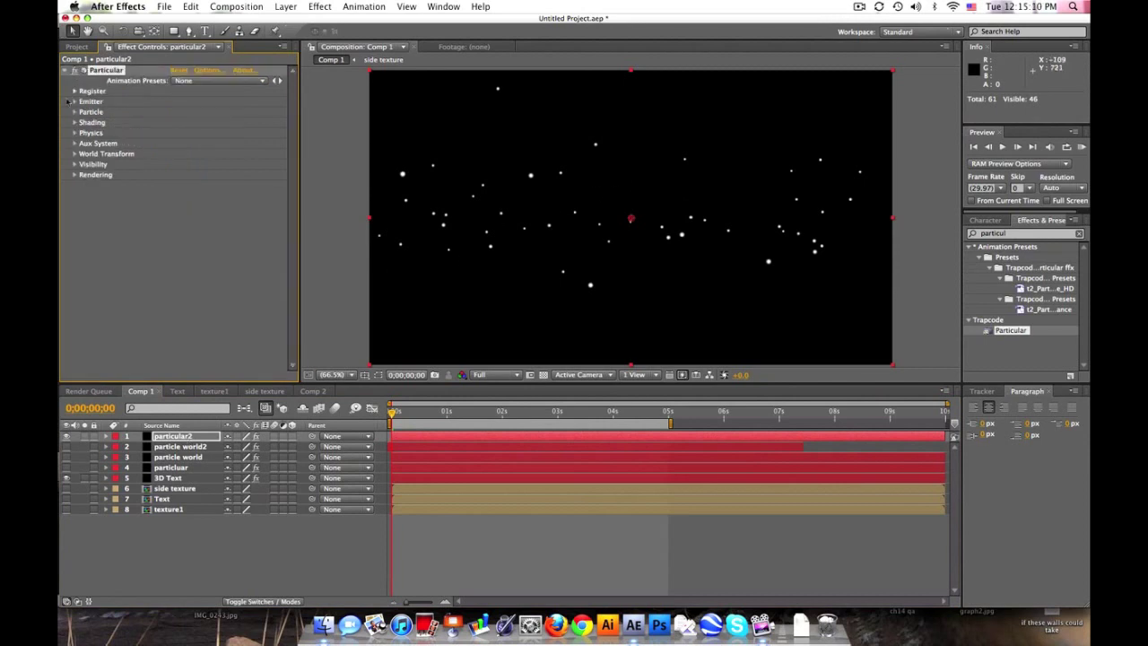
{"action": "left_click", "coordinate": [74, 112]}
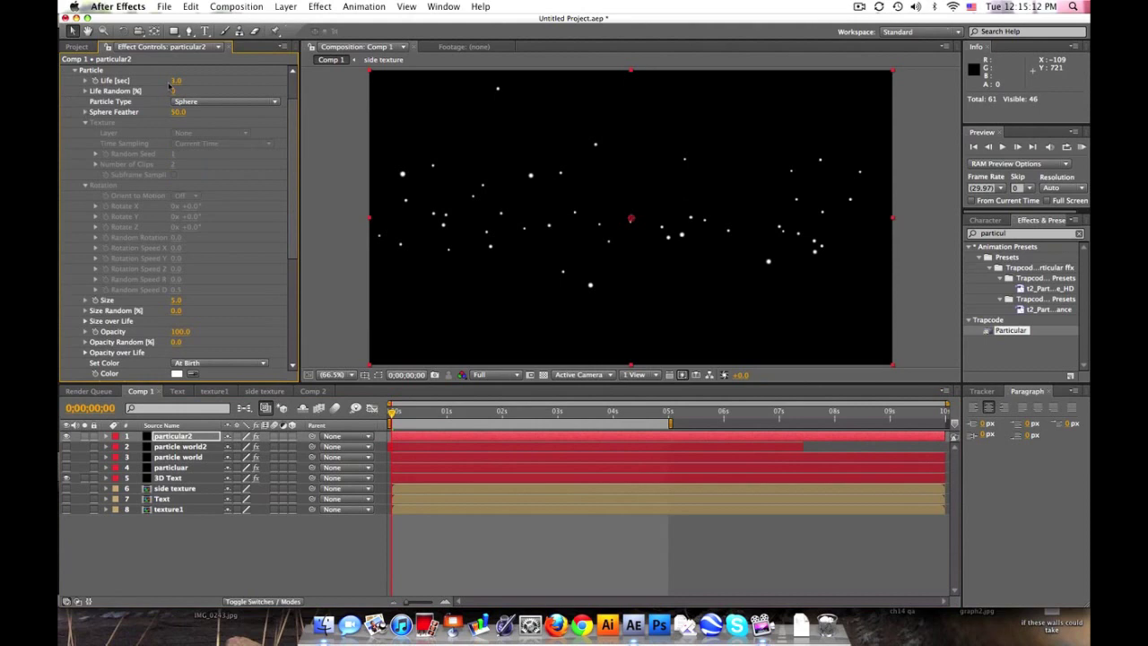
Set the particle Life to 10 seconds and the Physics Gravity to -10.
{"action": "left_click", "coordinate": [176, 81]}
{"action": "type", "text": "10"}
{"action": "key", "text": "Return"}
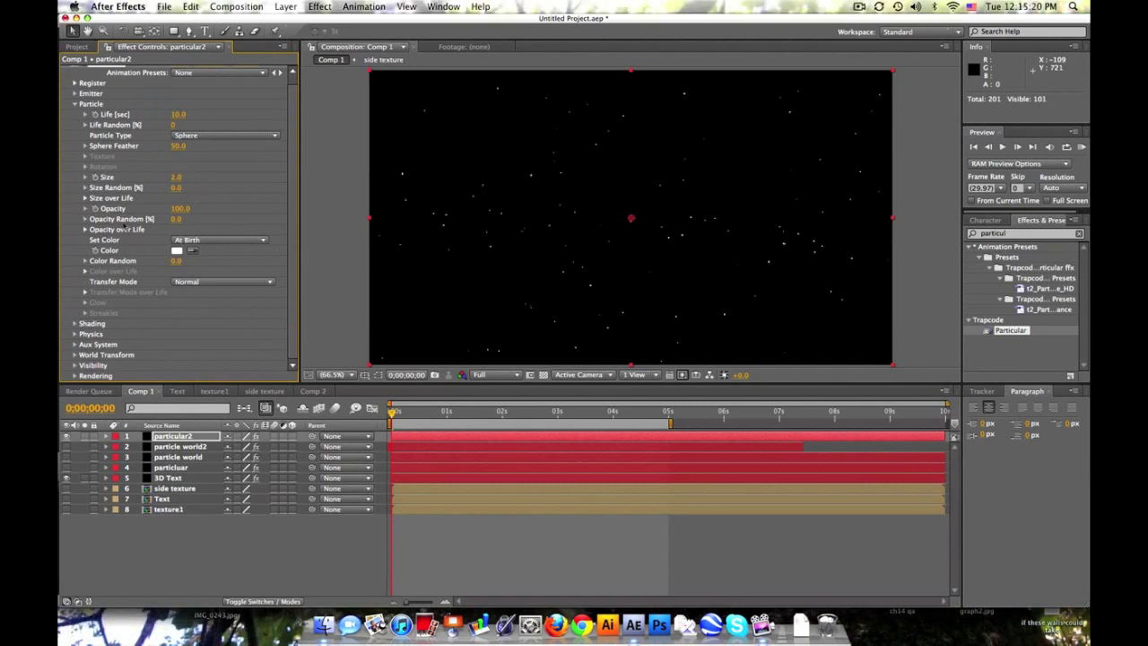
{"action": "left_click", "coordinate": [75, 105]}
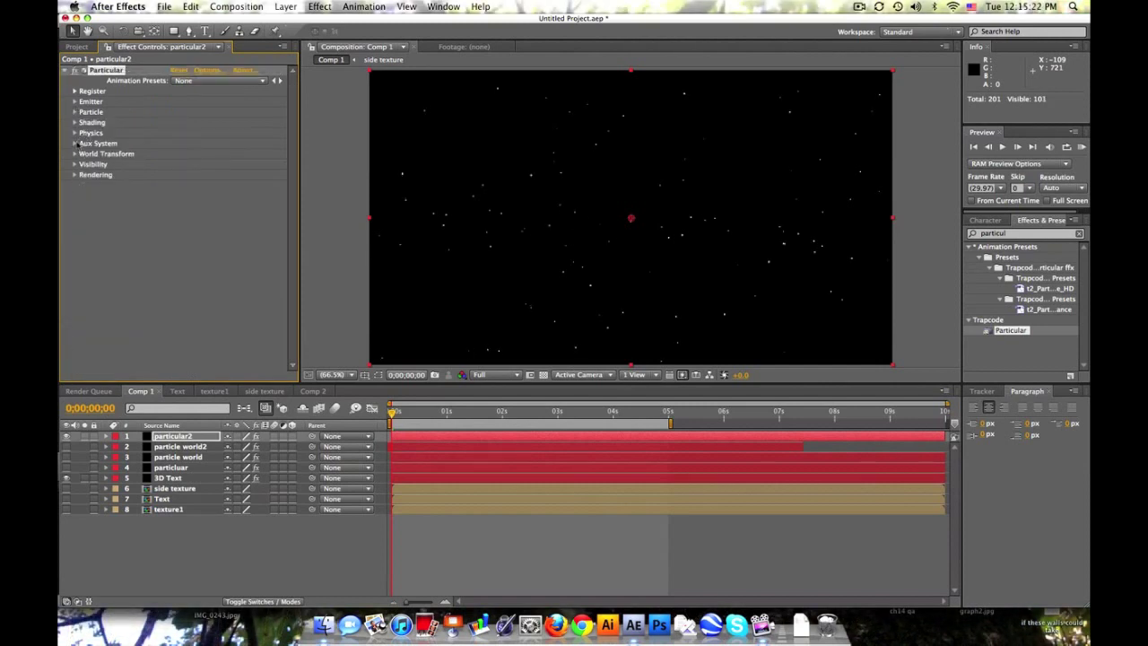
{"action": "left_click", "coordinate": [75, 133]}
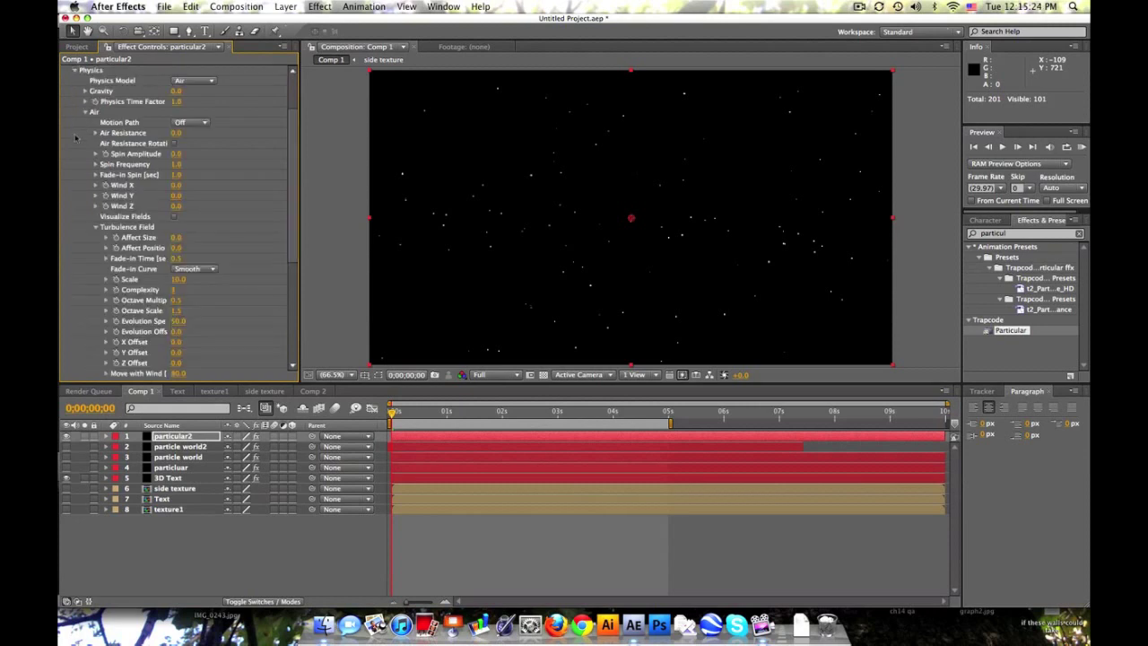
{"action": "left_click", "coordinate": [180, 90]}
{"action": "key", "text": "Return"}
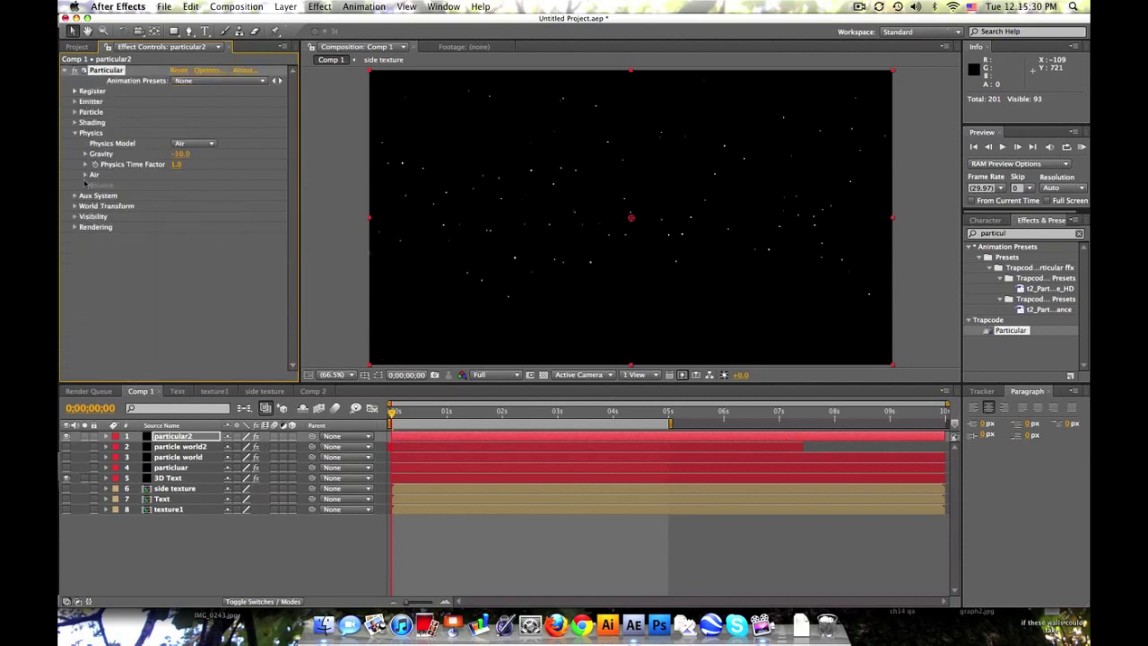
Add Air turbulence with Affect Position 510 and Scale 2.0, scrubbing to check the motion.
{"action": "left_click", "coordinate": [86, 175]}
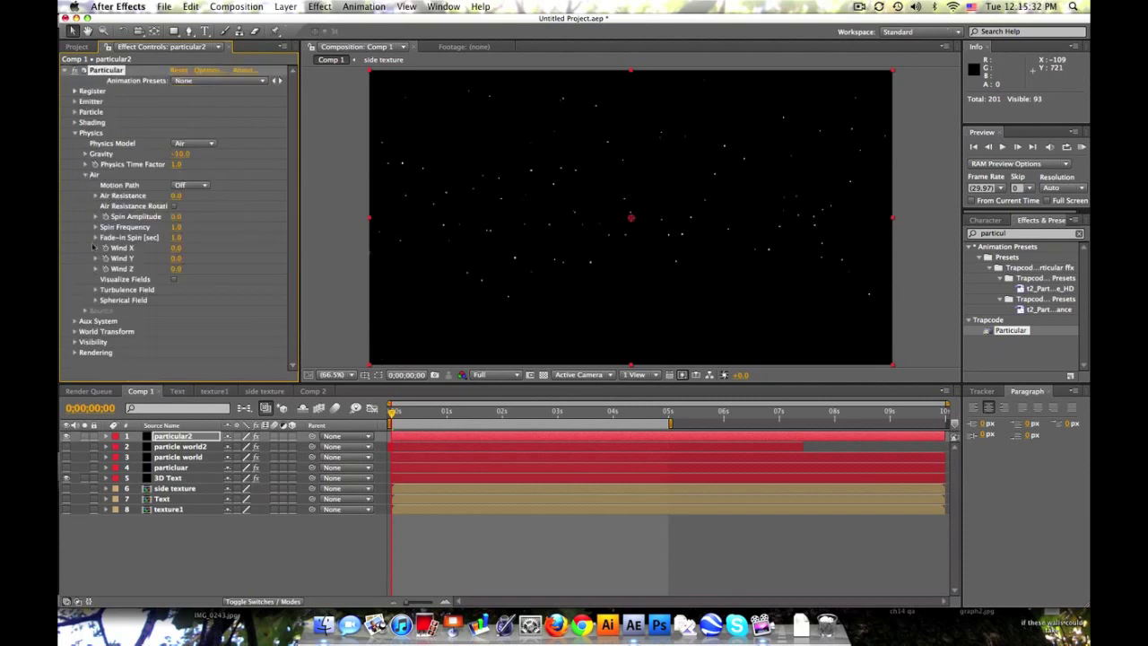
{"action": "left_click", "coordinate": [96, 290]}
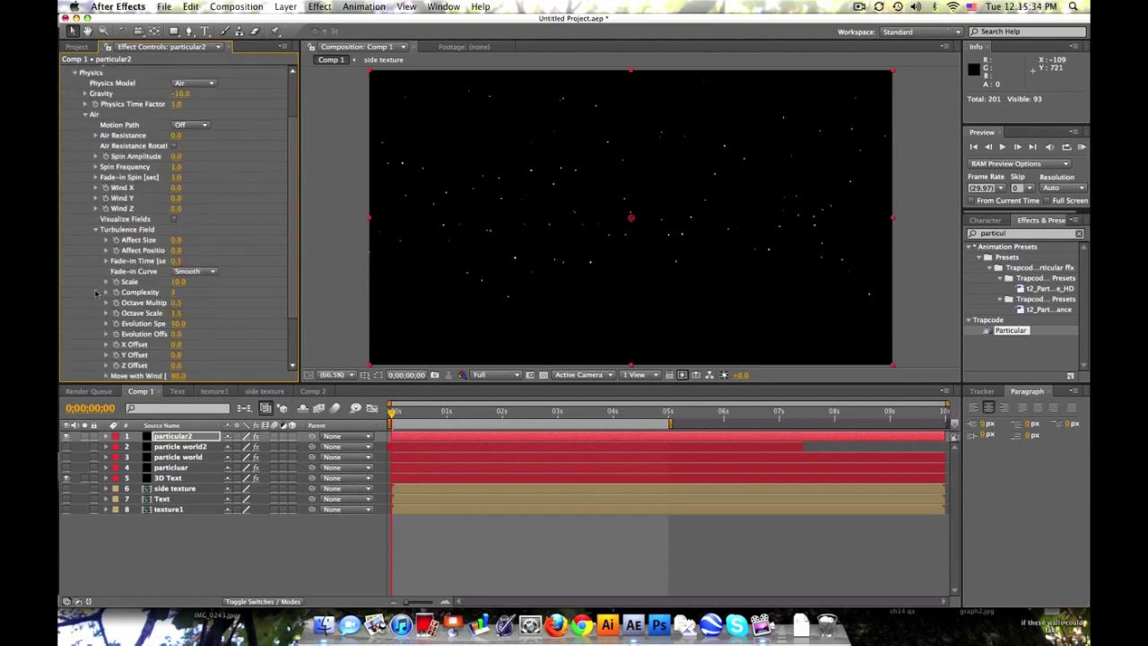
{"action": "scroll", "coordinate": [266, 235], "scroll_direction": "down", "scroll_amount": 5}
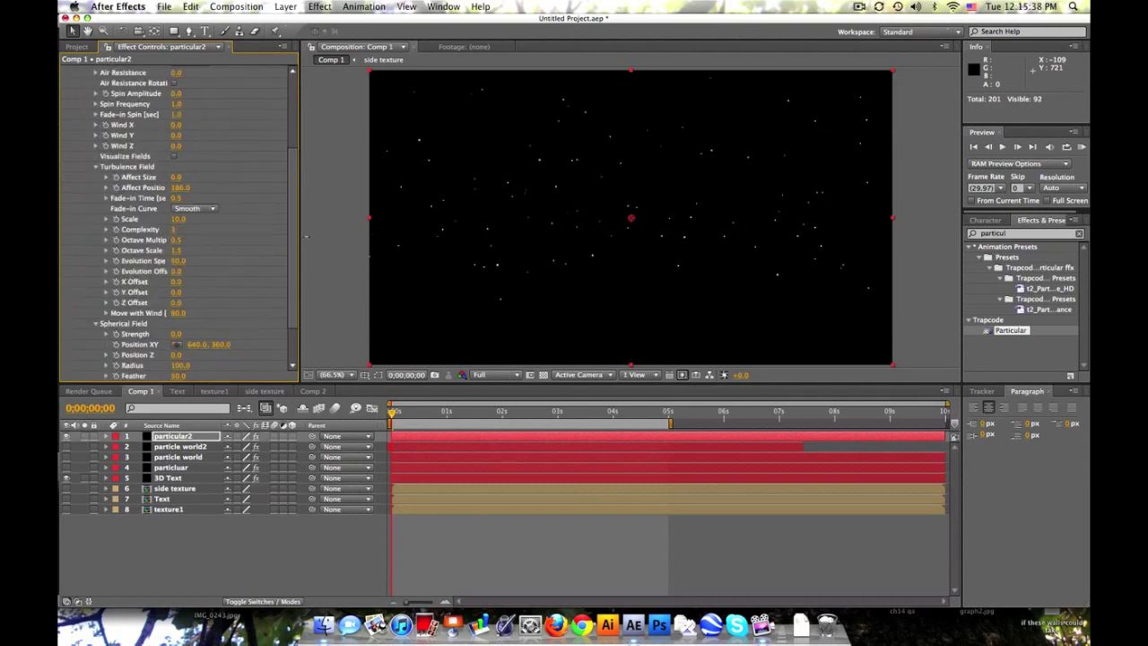
{"action": "left_click_drag", "start_coordinate": [382, 235], "coordinate": [490, 228]}
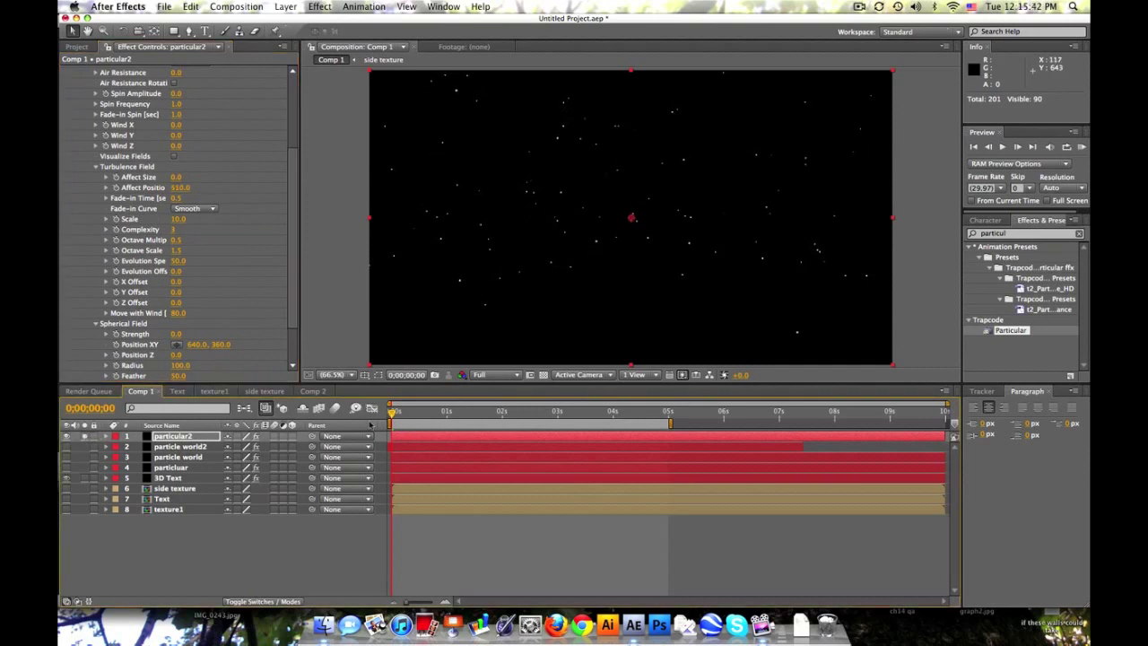
{"action": "left_click_drag", "start_coordinate": [394, 409], "coordinate": [610, 388]}
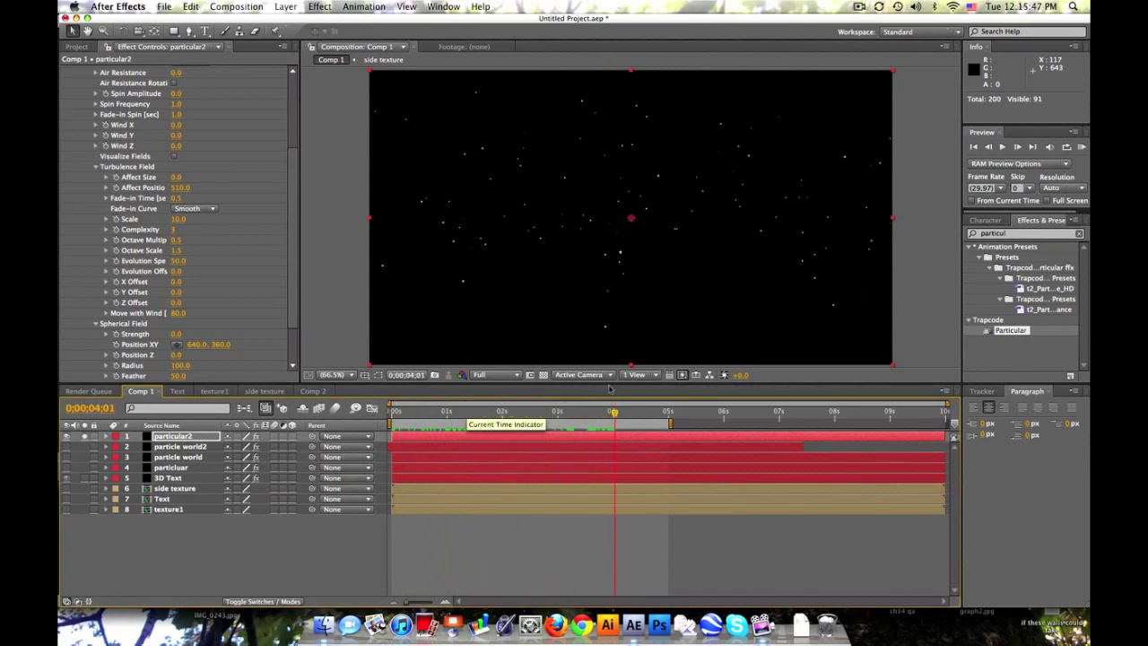
{"action": "left_click", "coordinate": [178, 219]}
{"action": "type", "text": "2"}
{"action": "key", "text": "Return"}
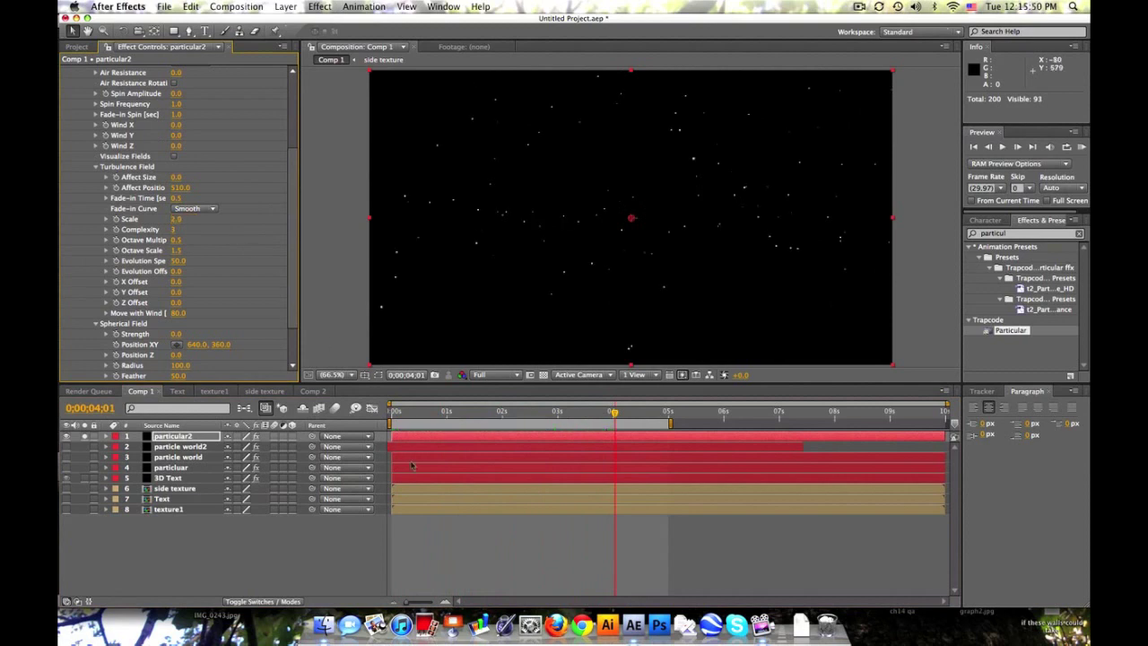
{"action": "left_click_drag", "start_coordinate": [400, 418], "coordinate": [474, 413]}
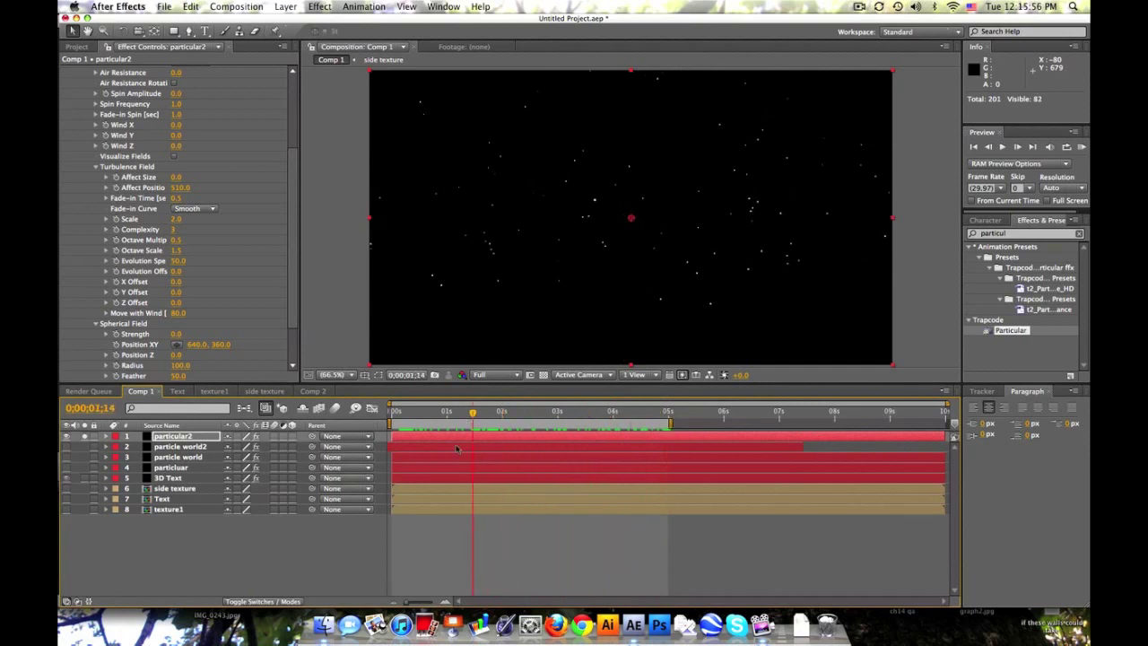
{"action": "left_click", "coordinate": [95, 168]}
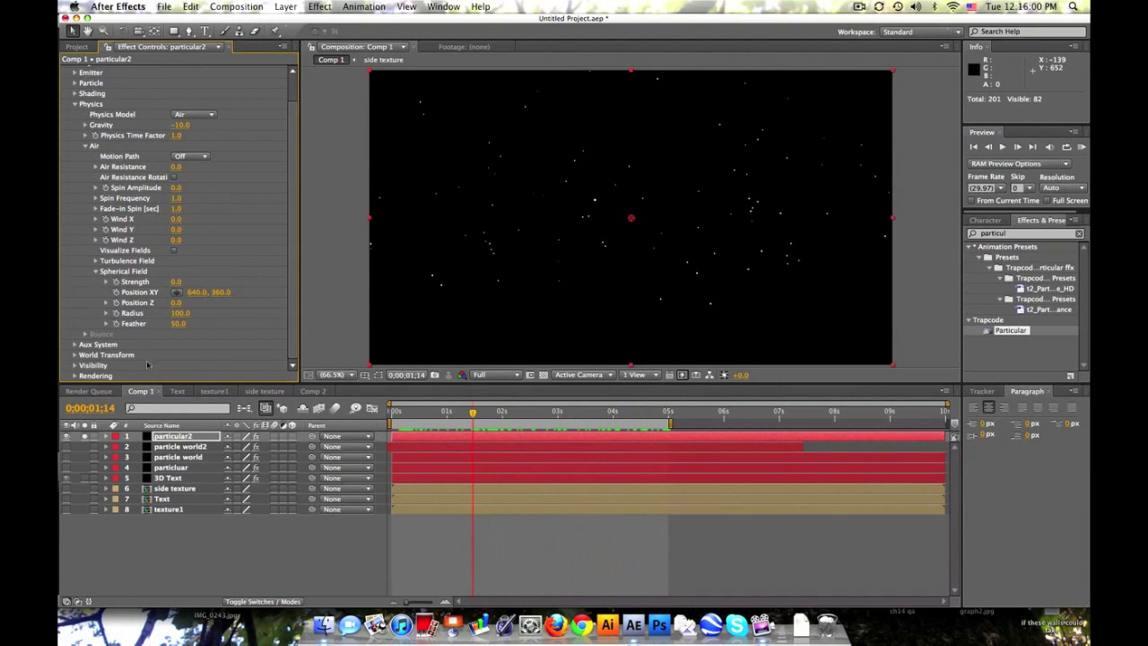
Turn Motion Blur on with Shutter Angle 720 and Opacity Boost 8, previewing the blur.
{"action": "left_click", "coordinate": [74, 376]}
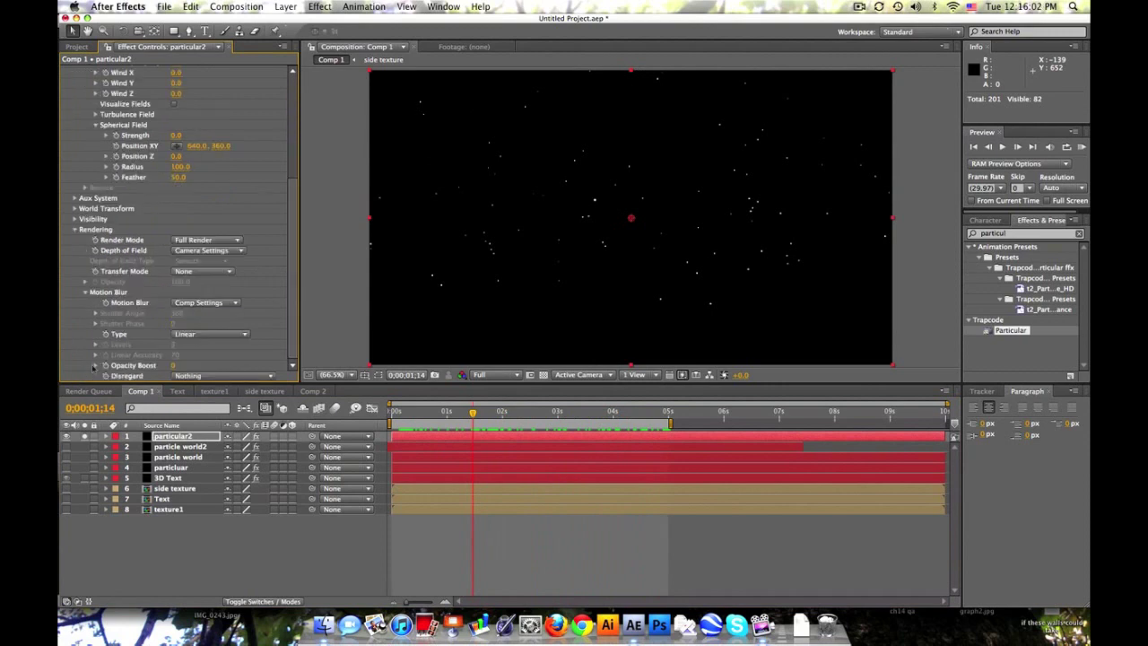
{"action": "left_click", "coordinate": [204, 301]}
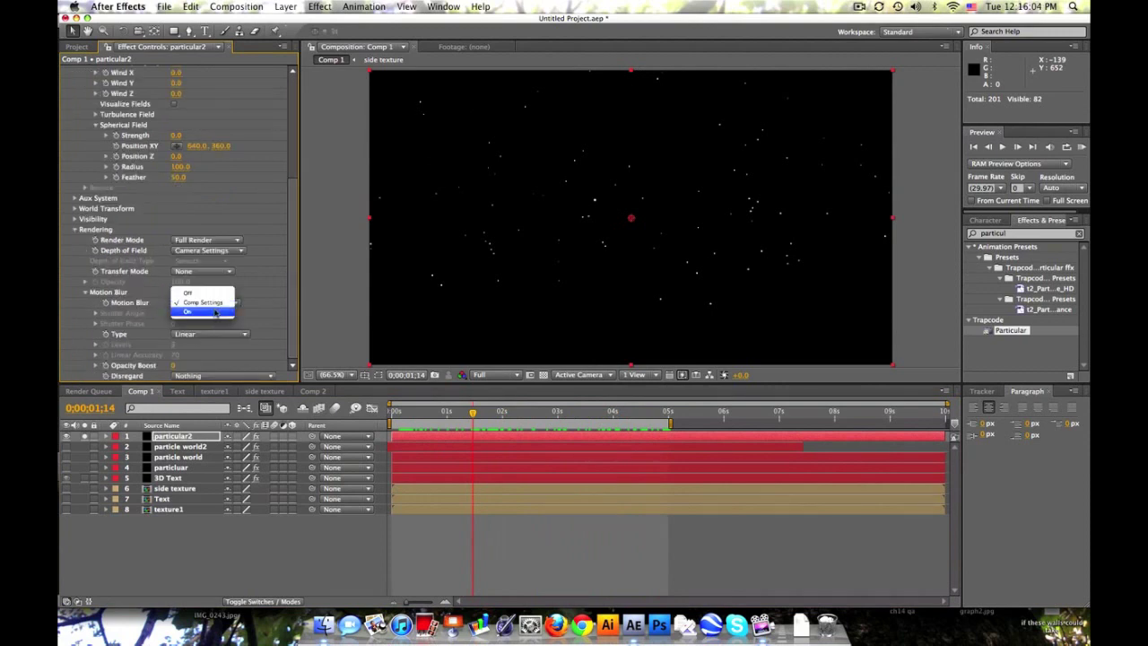
{"action": "left_click", "coordinate": [215, 312]}
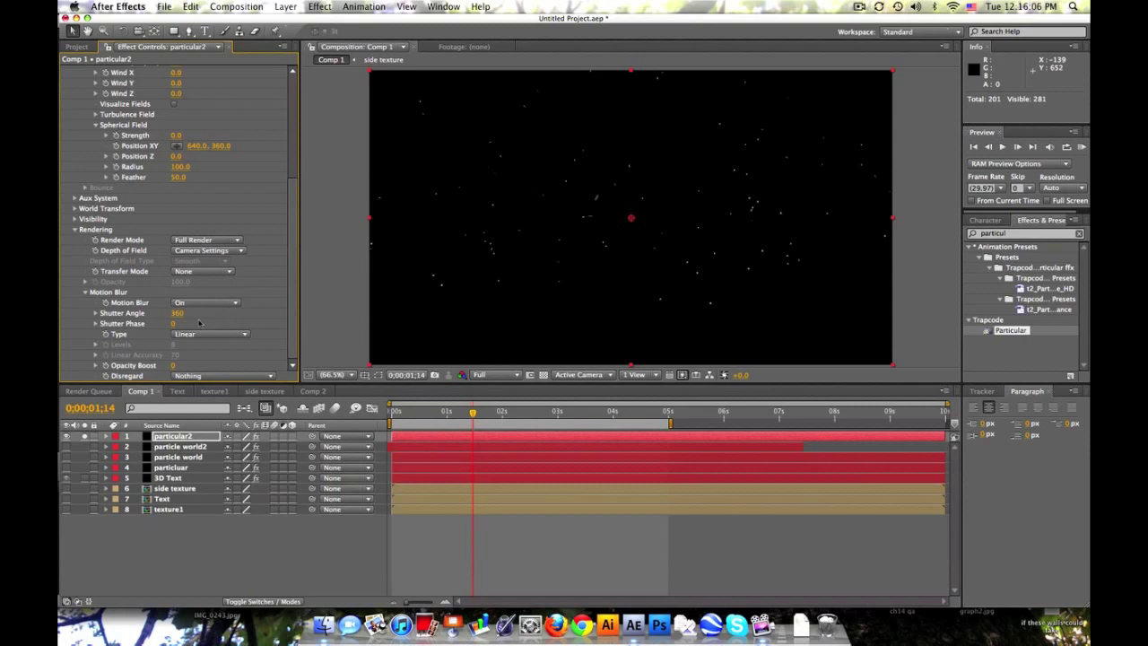
{"action": "left_click", "coordinate": [179, 314]}
{"action": "type", "text": "720"}
{"action": "key", "text": "Return"}
{"action": "key", "text": "space"}
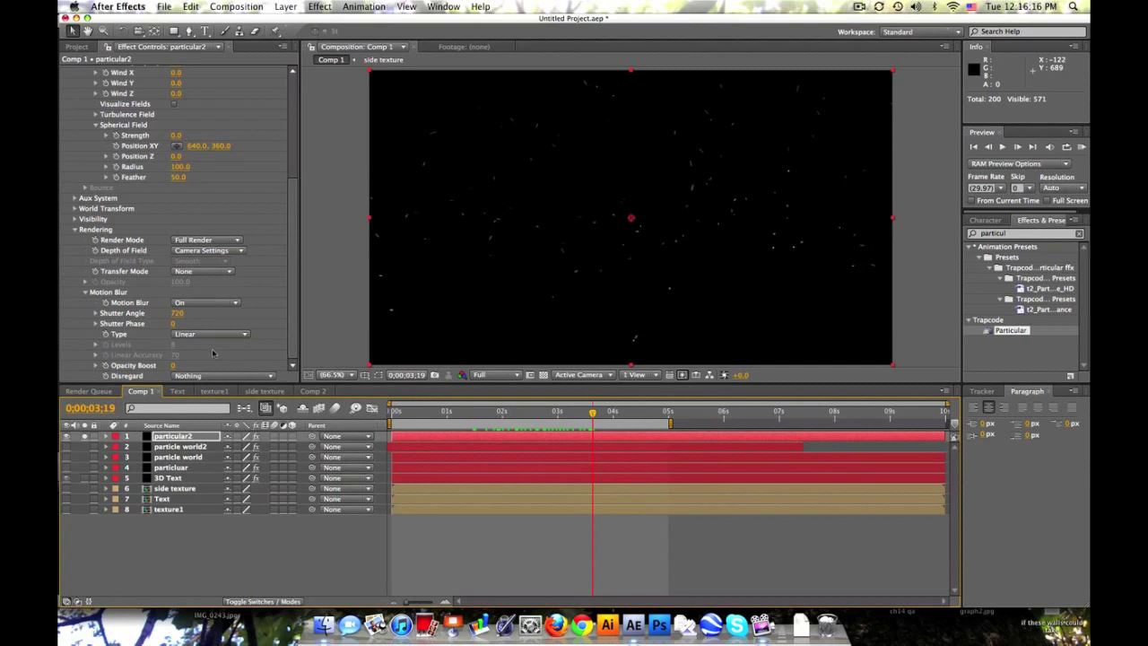
{"action": "left_click", "coordinate": [175, 365]}
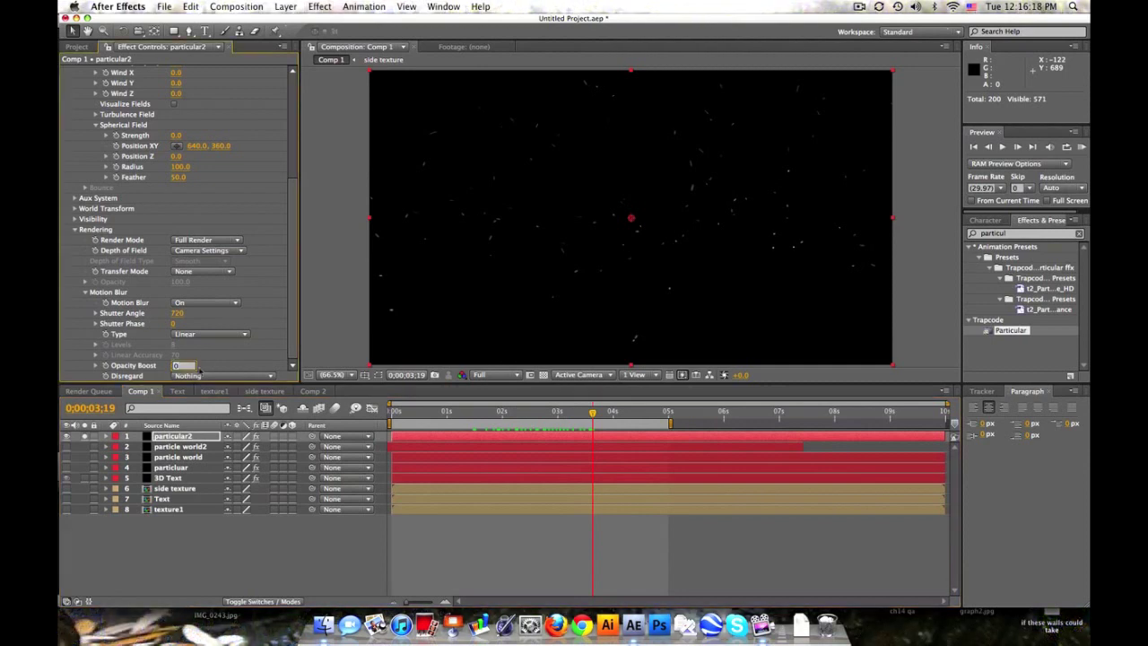
{"action": "type", "text": "8"}
{"action": "key", "text": "Return"}
Shift the particles vertically with World Transform Y Offset 530 and scrub to check.
{"action": "scroll", "coordinate": [86, 295], "scroll_direction": "up", "scroll_amount": 3}
{"action": "scroll", "coordinate": [79, 336], "scroll_direction": "up", "scroll_amount": 2}
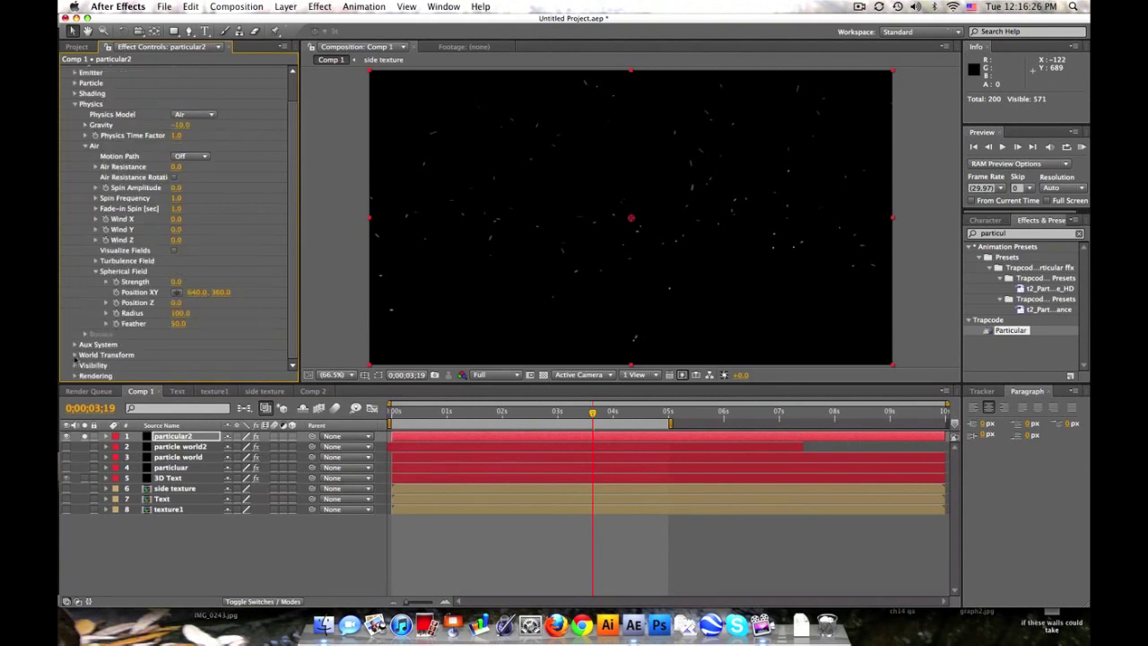
{"action": "left_click", "coordinate": [74, 355]}
{"action": "scroll", "coordinate": [76, 357], "scroll_direction": "down", "scroll_amount": 2}
{"action": "left_click_drag", "start_coordinate": [181, 365], "coordinate": [206, 365]}
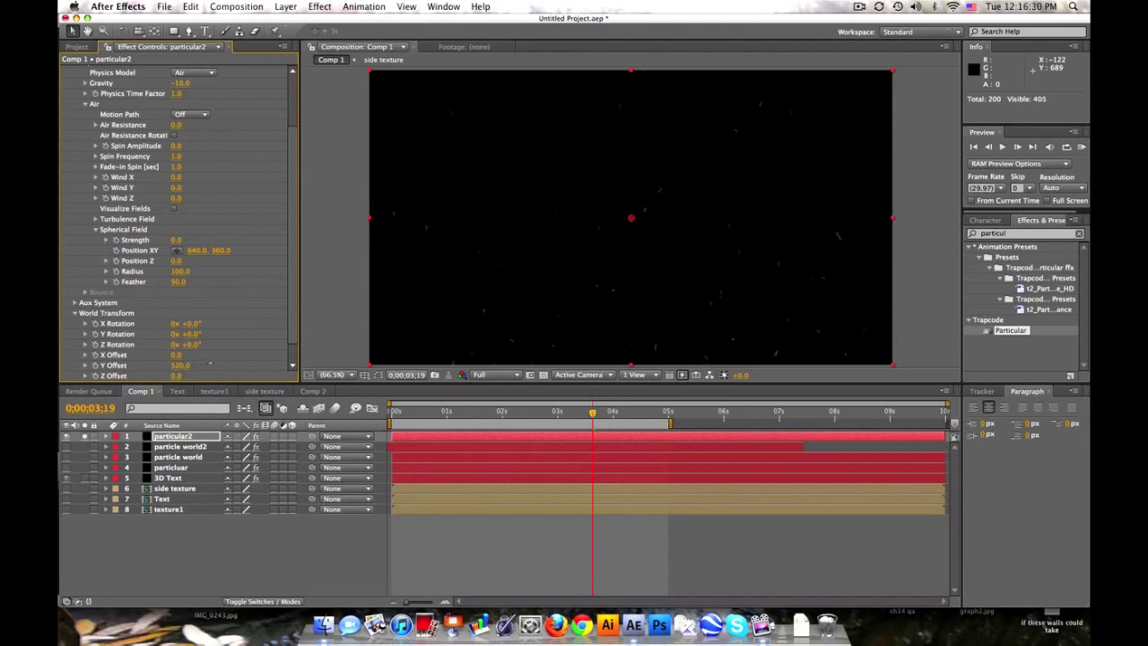
{"action": "left_click", "coordinate": [396, 414]}
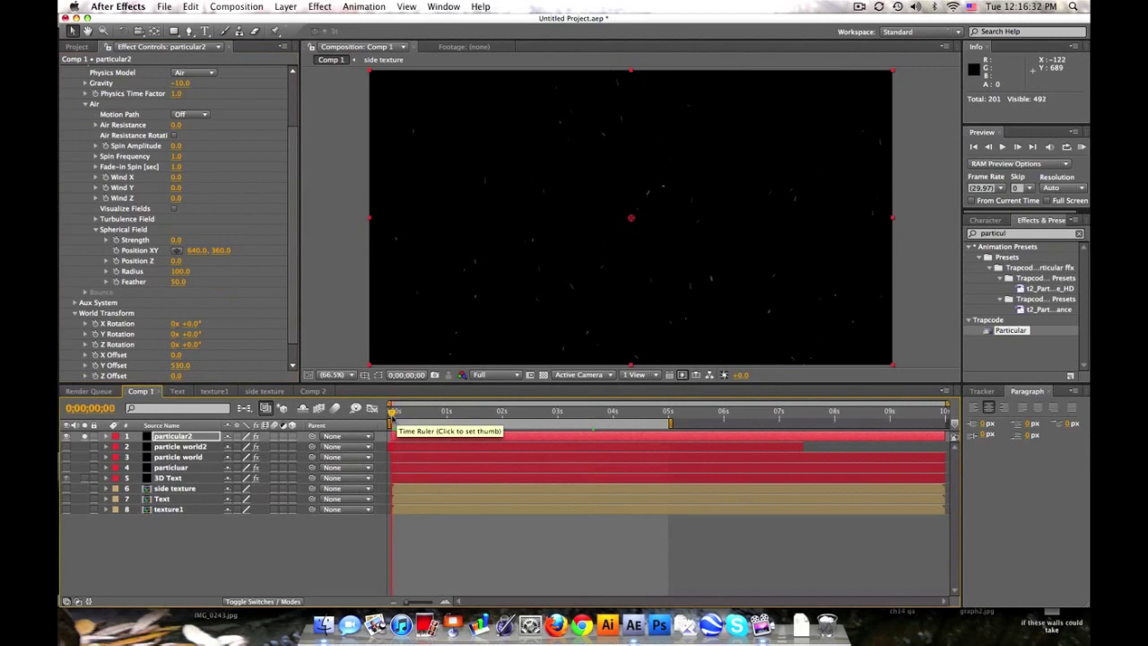
{"action": "left_click_drag", "start_coordinate": [392, 414], "coordinate": [618, 411]}
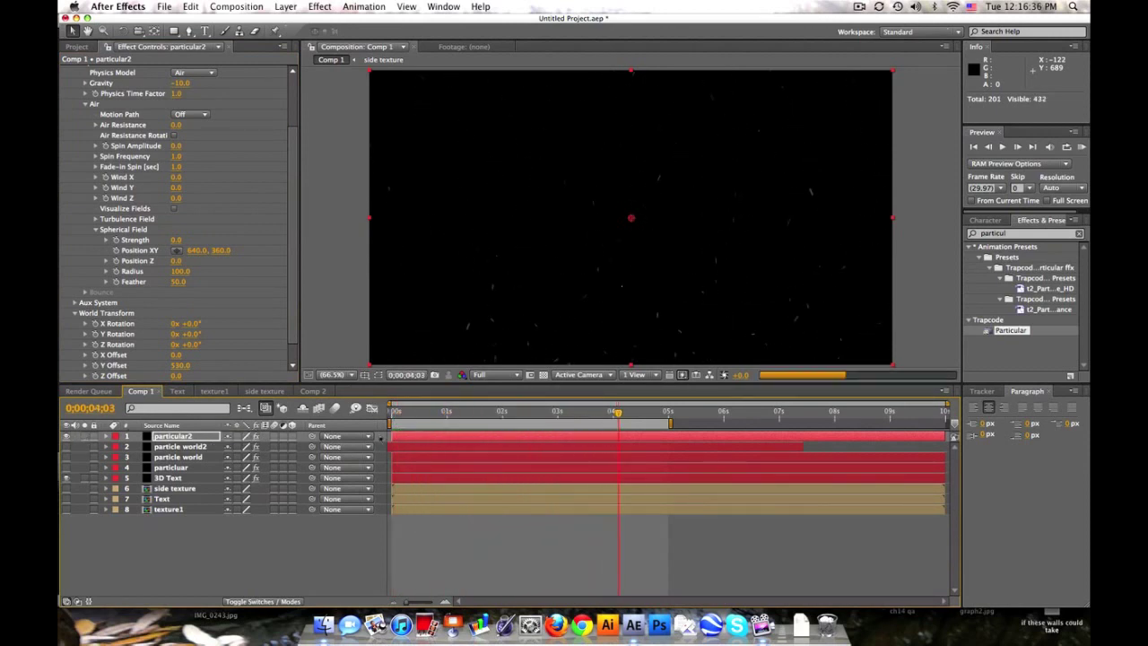
Set preview Skip to 1 and run a RAM preview through all 75 frames, then stop it.
{"action": "left_click", "coordinate": [1026, 187]}
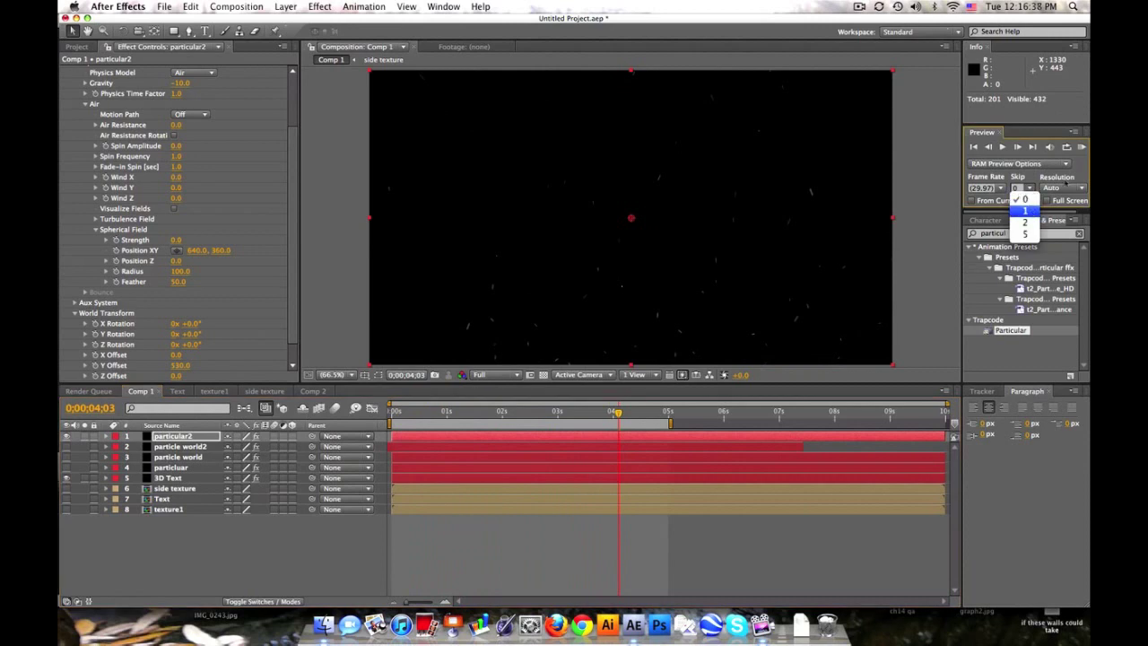
{"action": "left_click", "coordinate": [1031, 211]}
{"action": "left_click", "coordinate": [1081, 147]}
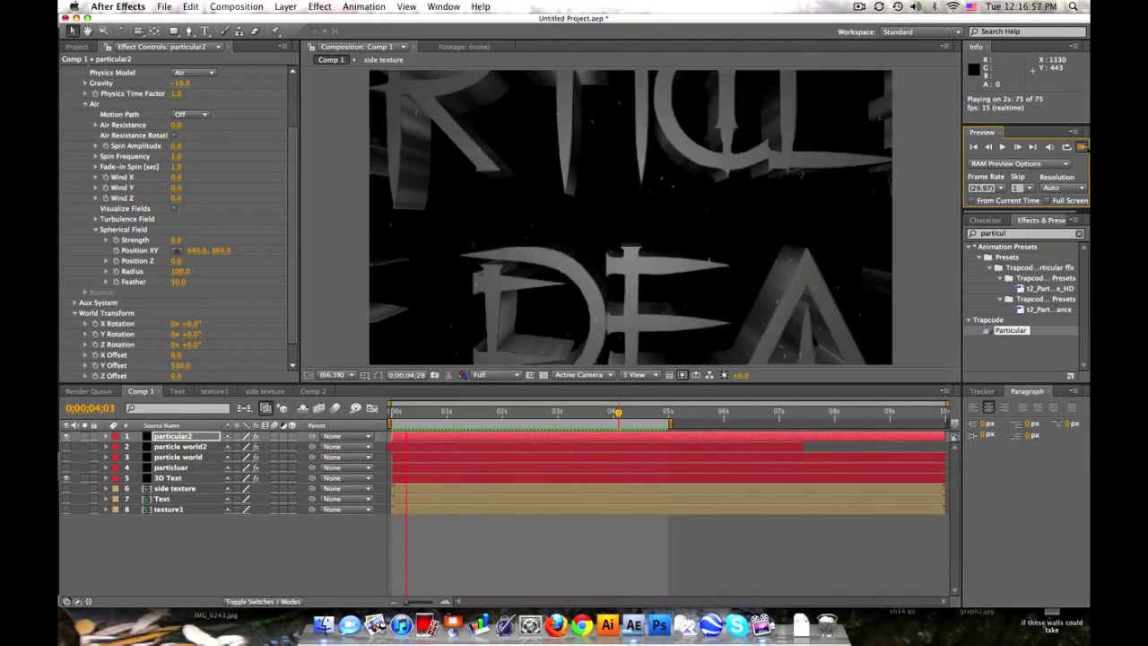
{"action": "left_click", "coordinate": [1081, 147]}
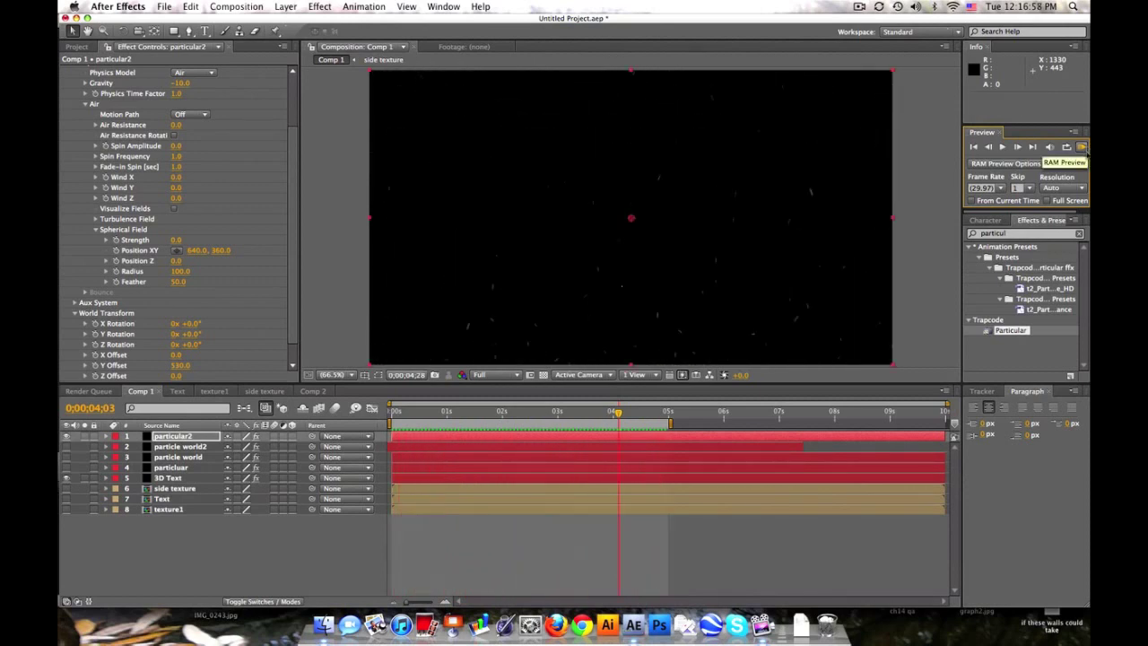
View the building clip in Comp 2 at Quarter preview resolution.
{"action": "left_click", "coordinate": [314, 392]}
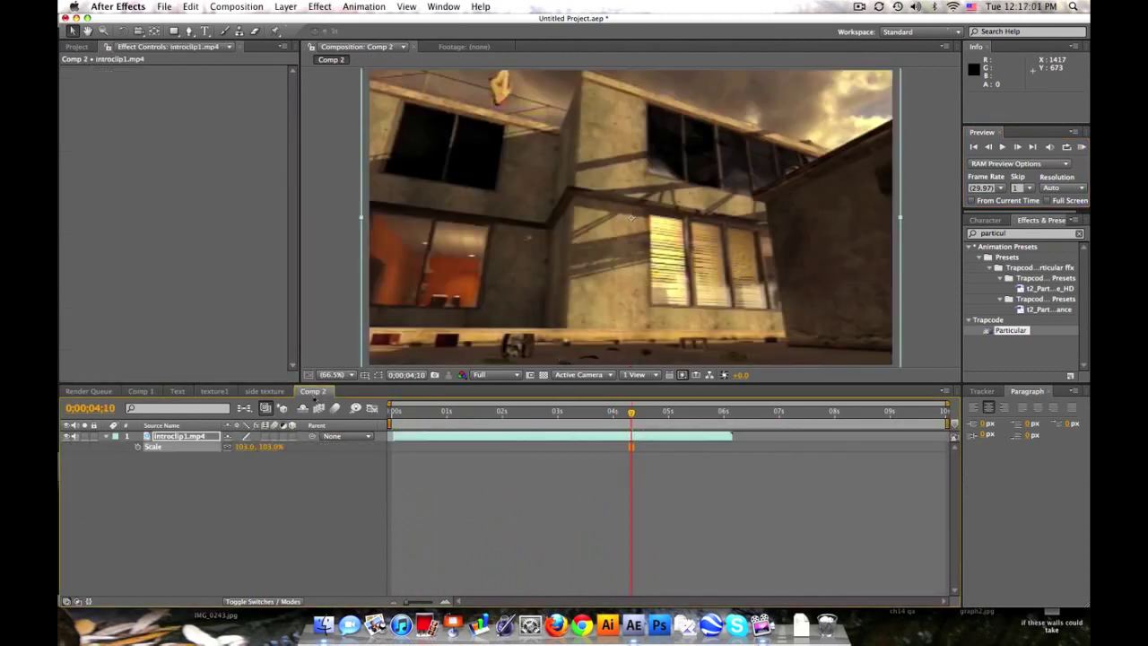
{"action": "left_click", "coordinate": [402, 412]}
{"action": "left_click", "coordinate": [440, 412]}
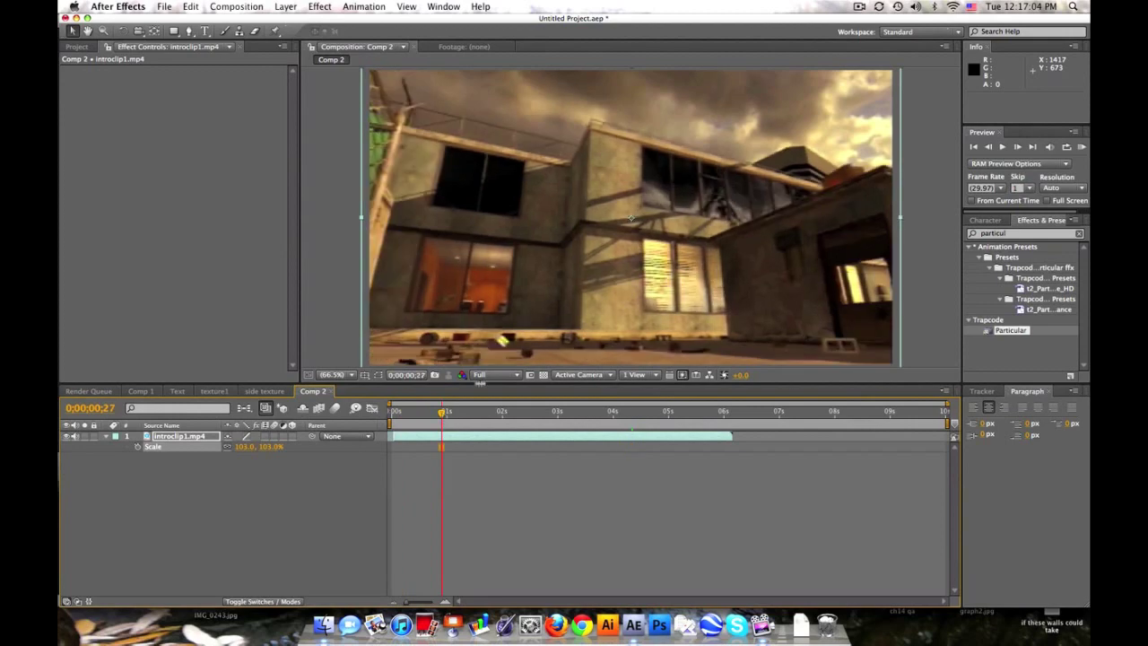
{"action": "left_click", "coordinate": [482, 374]}
{"action": "left_click", "coordinate": [496, 439]}
{"action": "left_click_drag", "start_coordinate": [441, 413], "coordinate": [498, 413]}
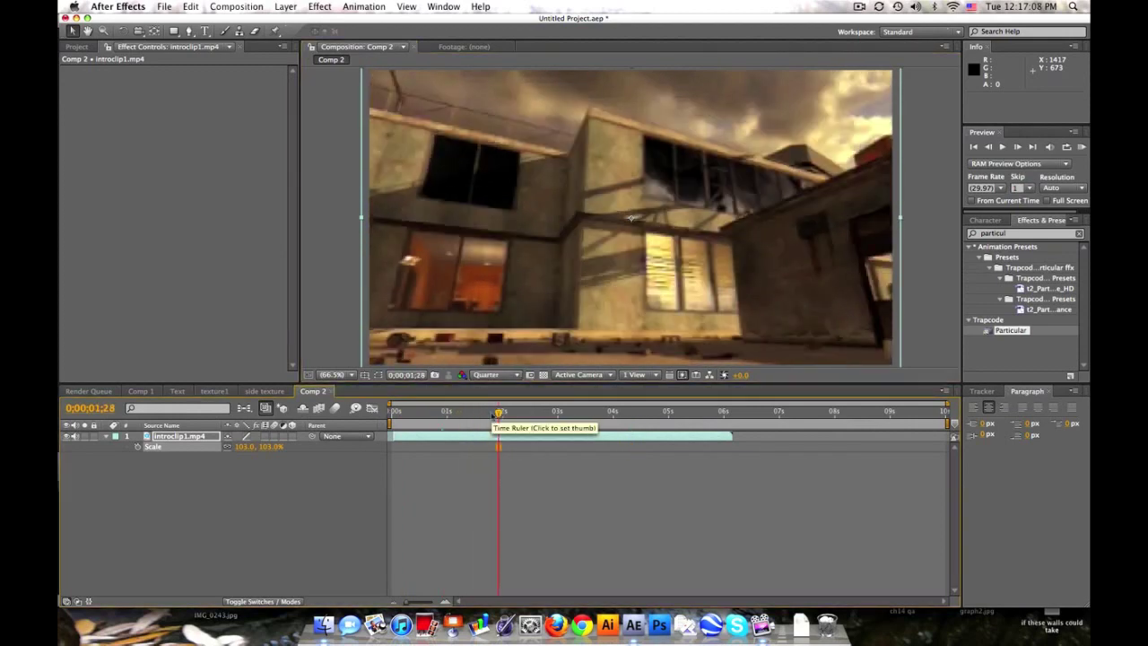
Select the particular2 layer in Comp 1, then return to Comp 2 near 2.5 seconds.
{"action": "left_click", "coordinate": [140, 391]}
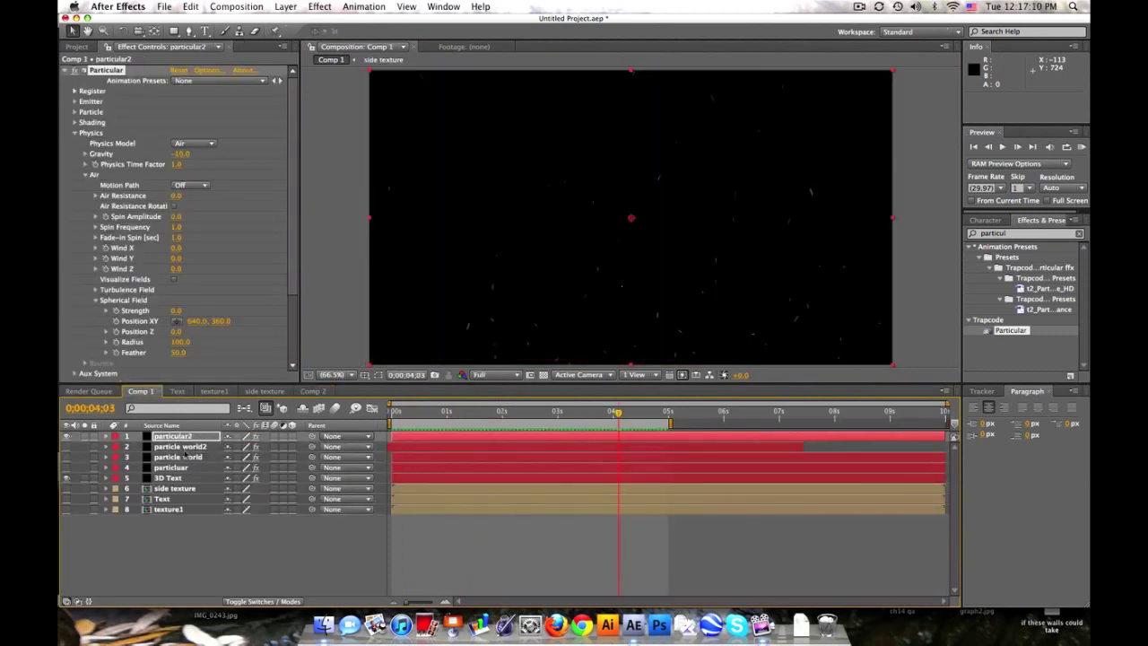
{"action": "left_click", "coordinate": [182, 436]}
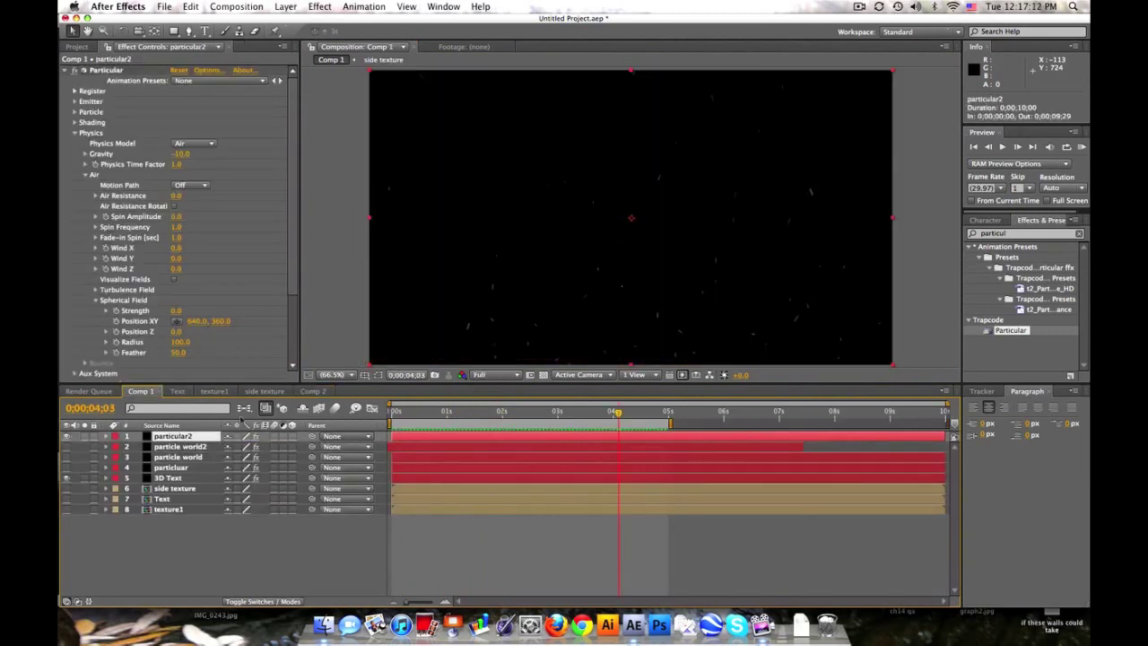
{"action": "left_click", "coordinate": [313, 391]}
{"action": "left_click", "coordinate": [276, 491]}
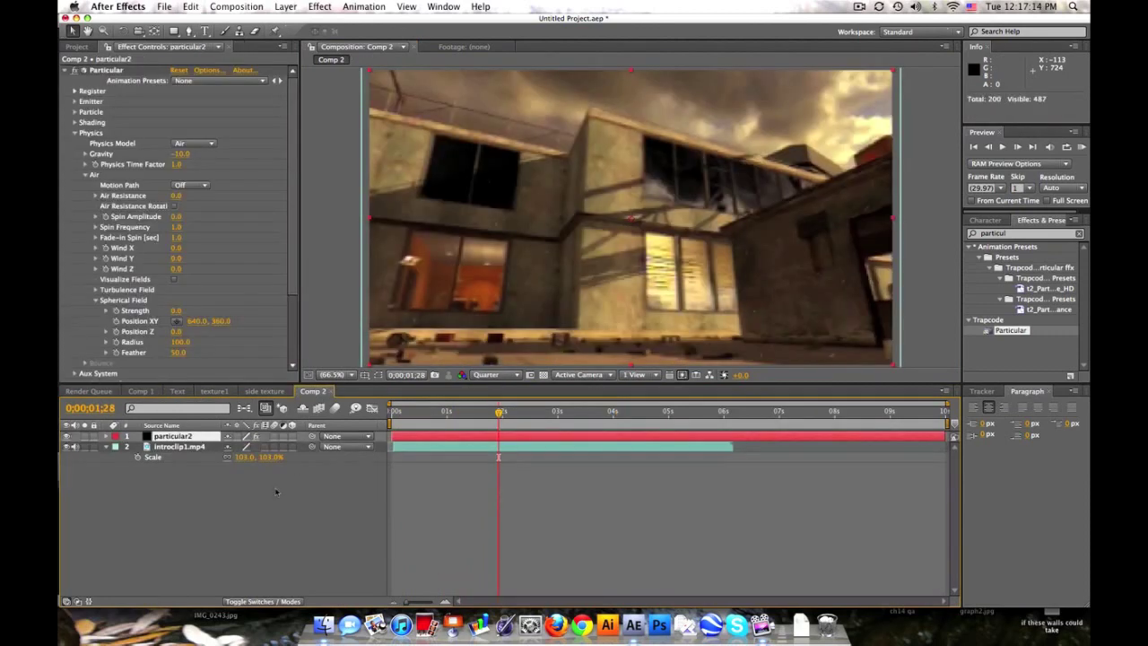
{"action": "left_click", "coordinate": [417, 412]}
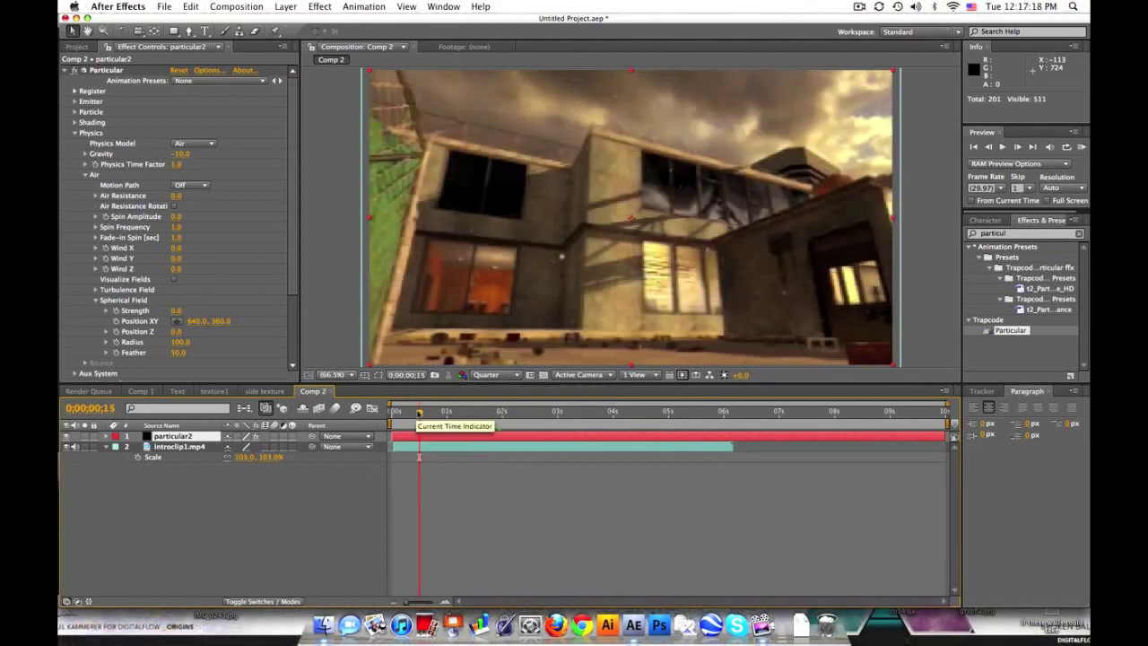
{"action": "left_click_drag", "start_coordinate": [418, 412], "coordinate": [428, 411]}
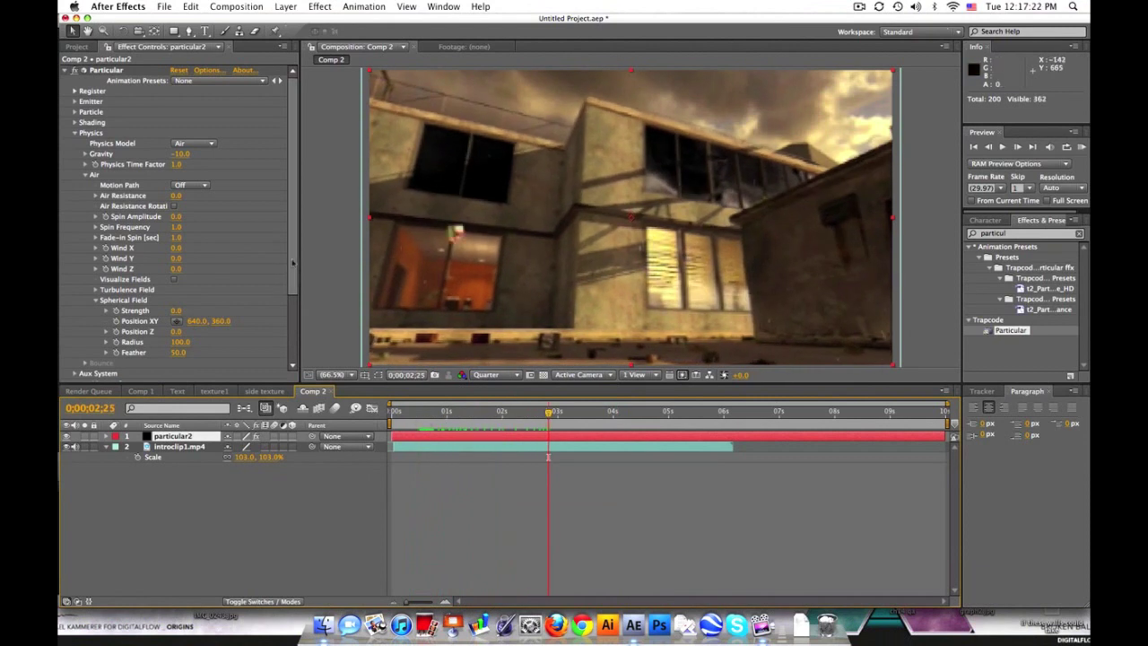
Set Particular's particle Size to 4, then reduce it to 3.
{"action": "left_click", "coordinate": [77, 133]}
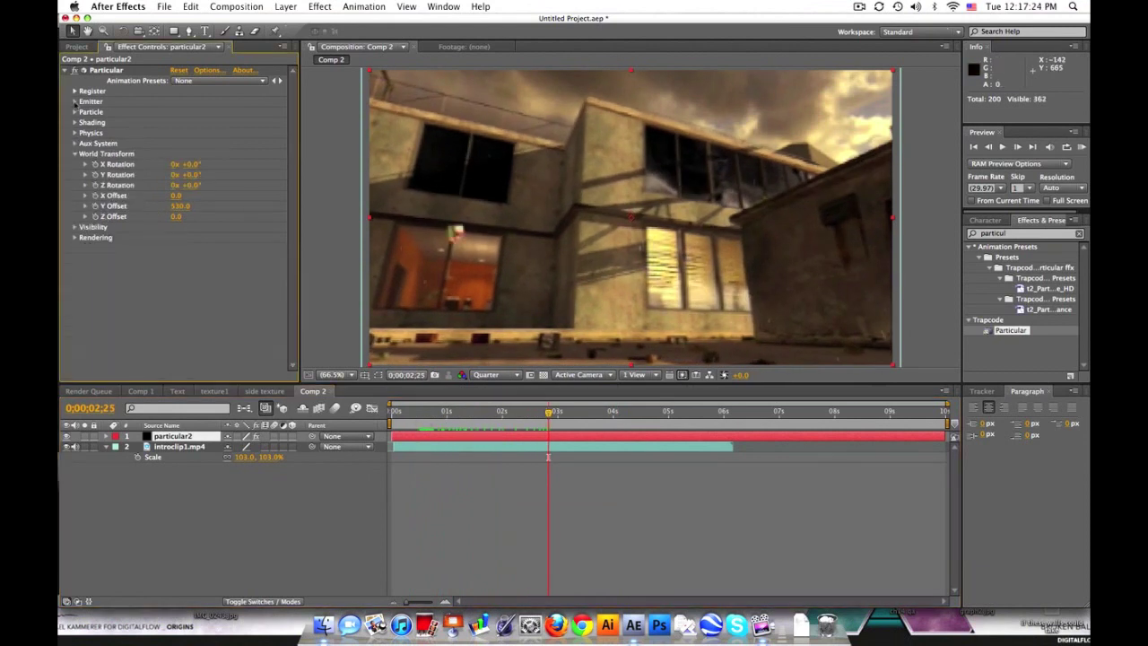
{"action": "left_click", "coordinate": [75, 102]}
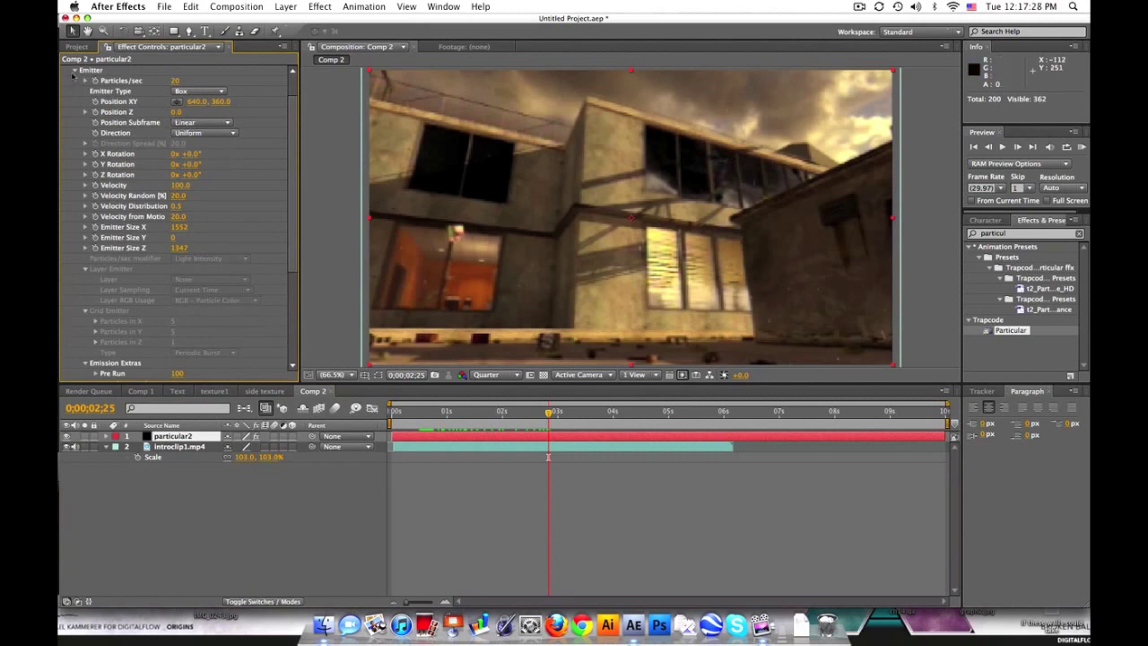
{"action": "left_click", "coordinate": [73, 71]}
{"action": "left_click", "coordinate": [74, 112]}
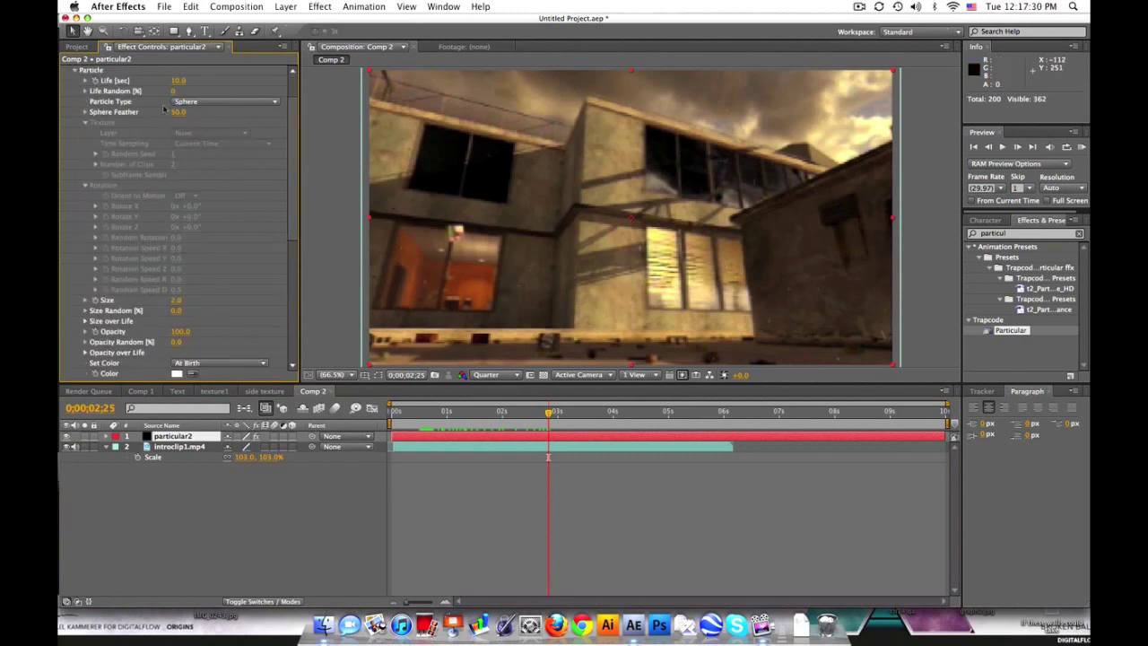
{"action": "left_click", "coordinate": [178, 300]}
{"action": "type", "text": "4"}
{"action": "key", "text": "Return"}
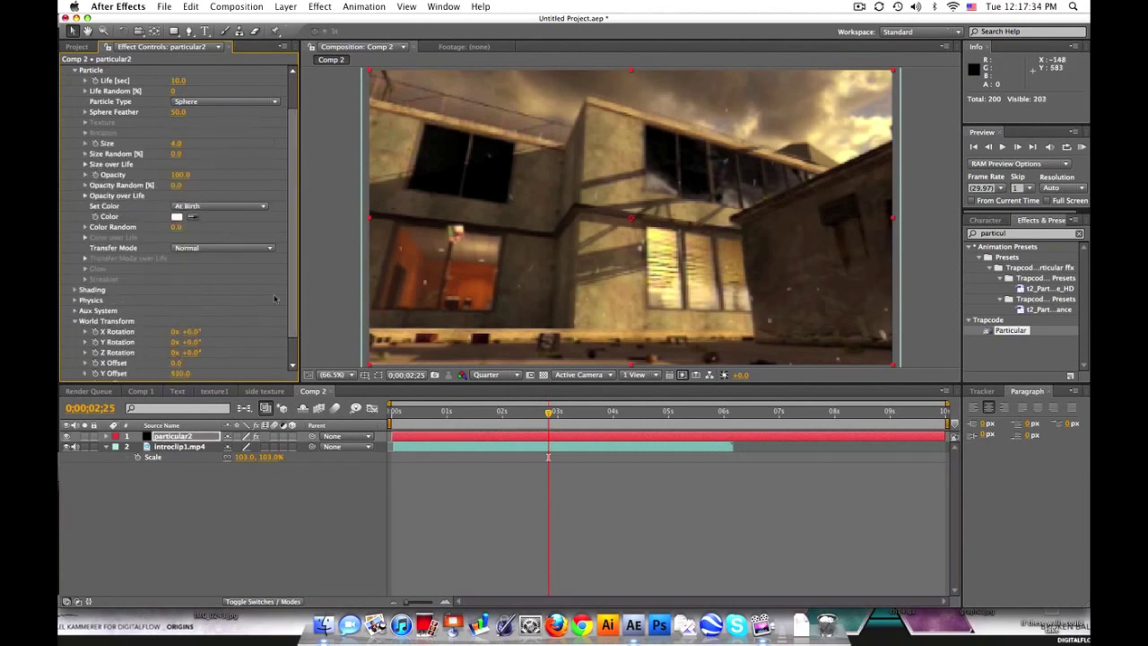
{"action": "left_click", "coordinate": [177, 144]}
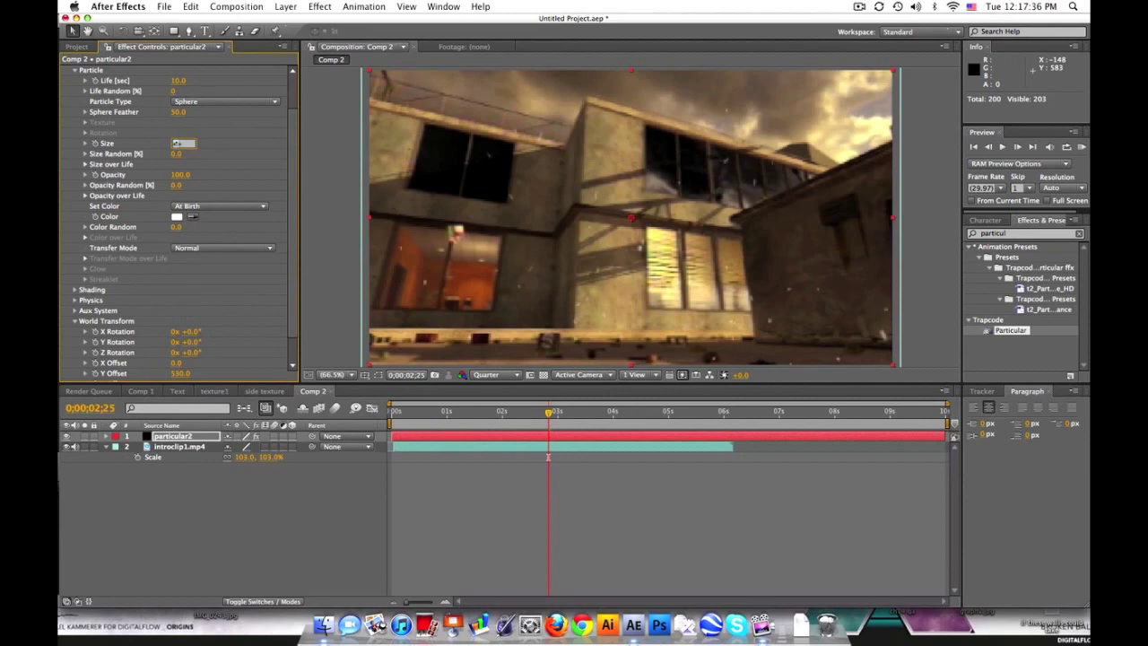
{"action": "type", "text": "3"}
{"action": "key", "text": "Return"}
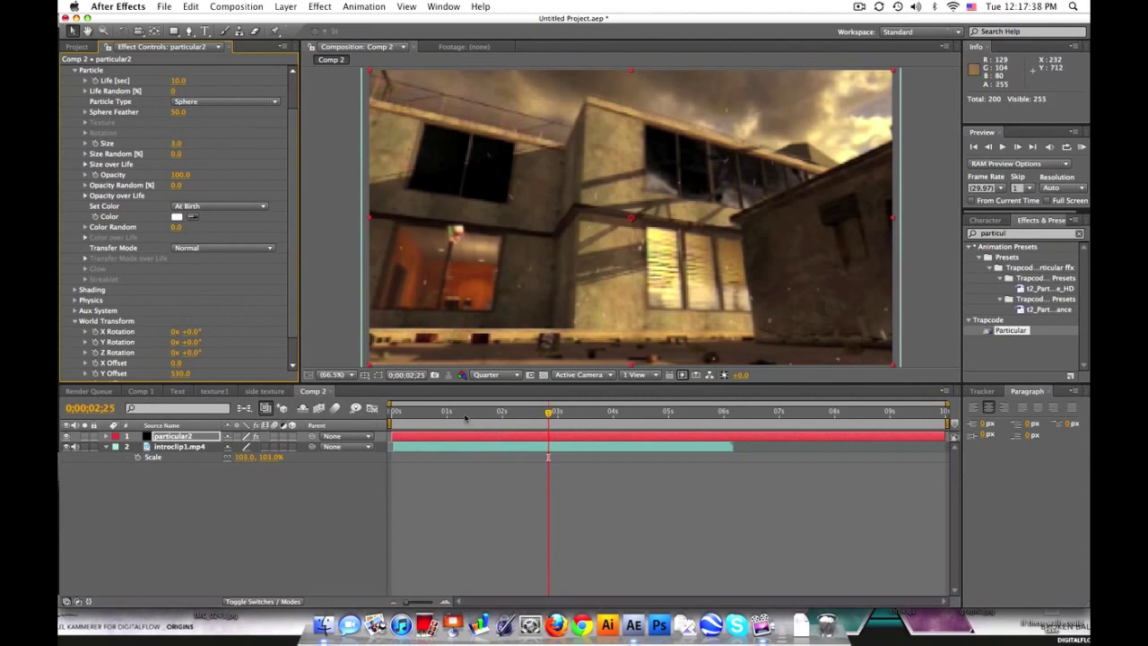
Solo the particular2 layer to show only particles over black, scrubbing through time.
{"action": "left_click", "coordinate": [465, 415]}
{"action": "left_click", "coordinate": [393, 414]}
{"action": "left_click", "coordinate": [525, 412]}
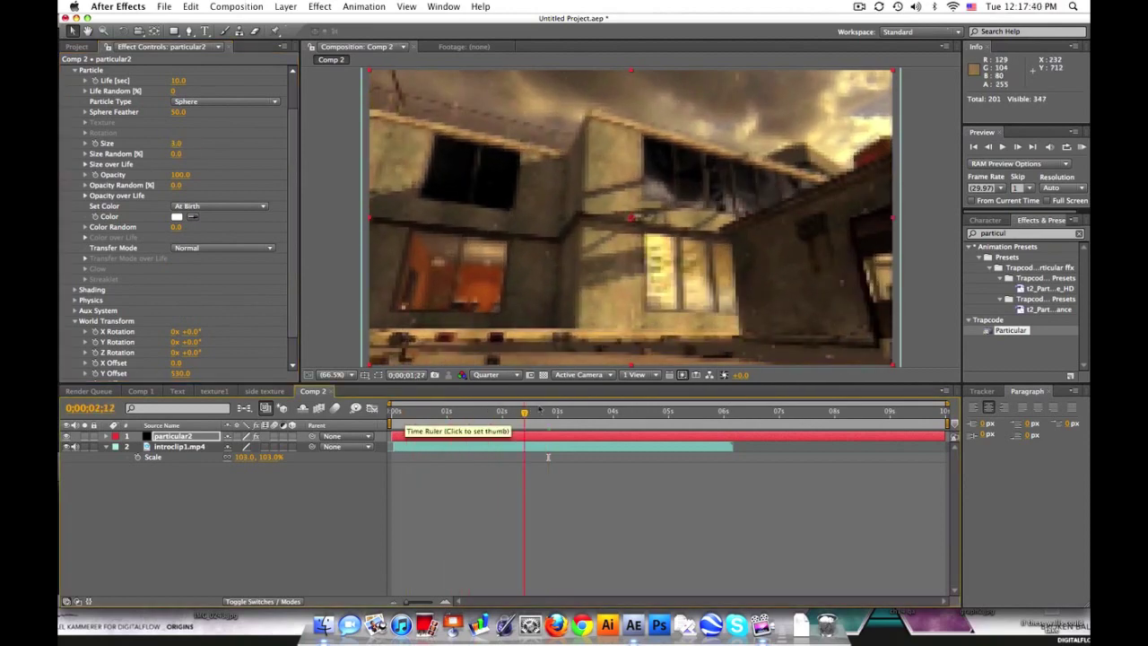
{"action": "left_click", "coordinate": [542, 412]}
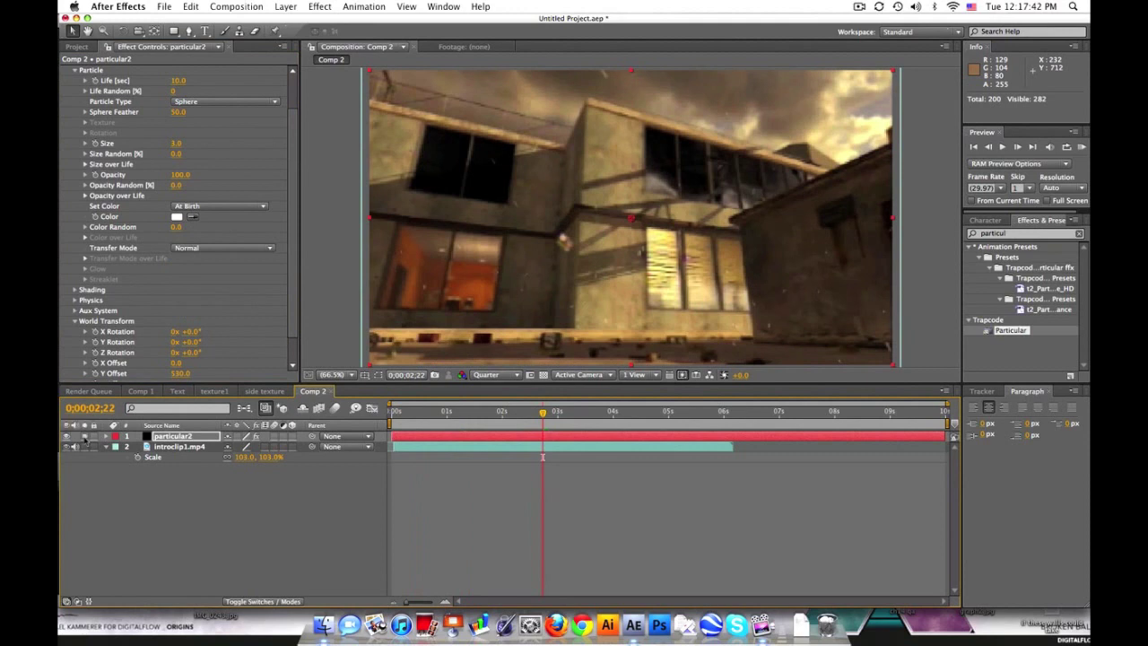
{"action": "left_click", "coordinate": [84, 436]}
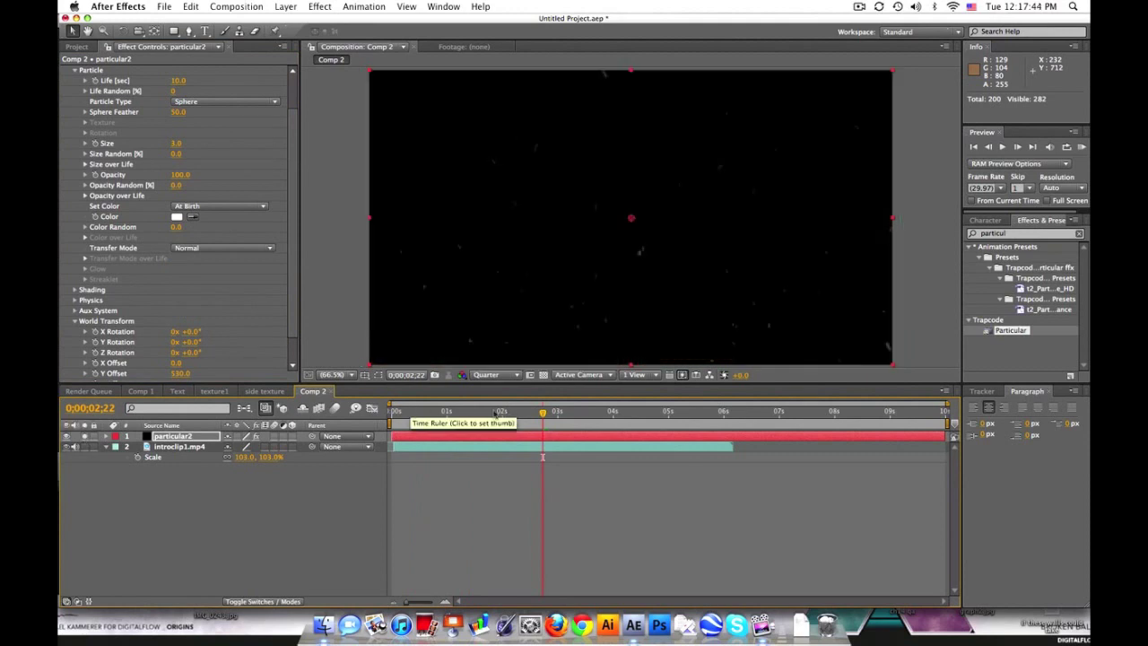
{"action": "left_click_drag", "start_coordinate": [420, 414], "coordinate": [574, 411]}
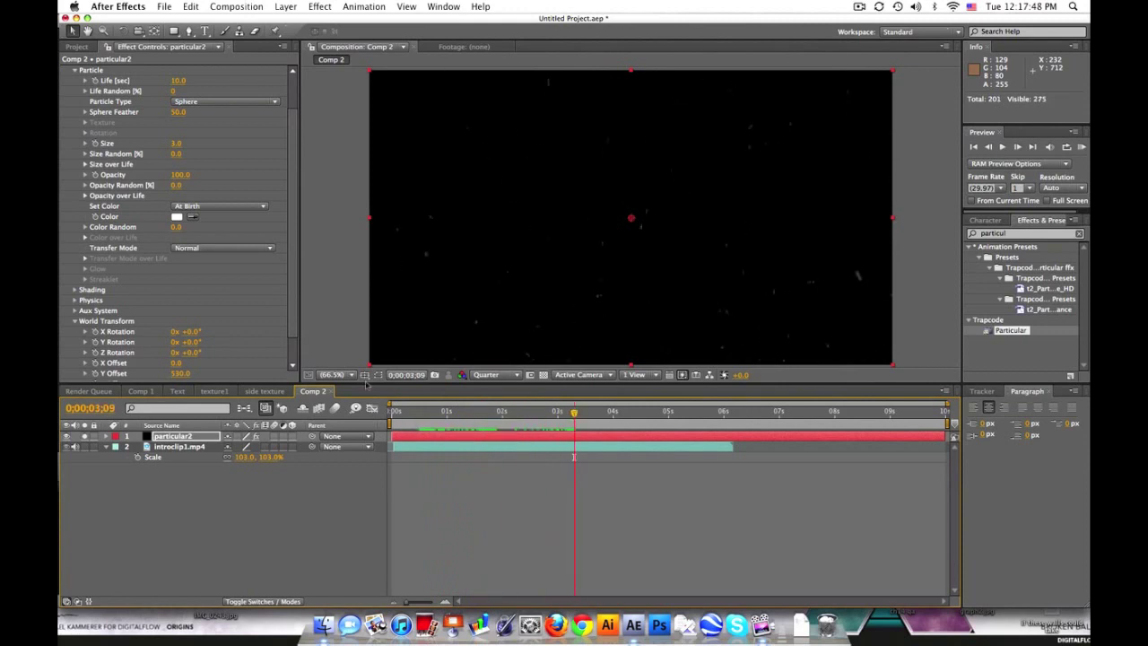
{"action": "left_click", "coordinate": [78, 321]}
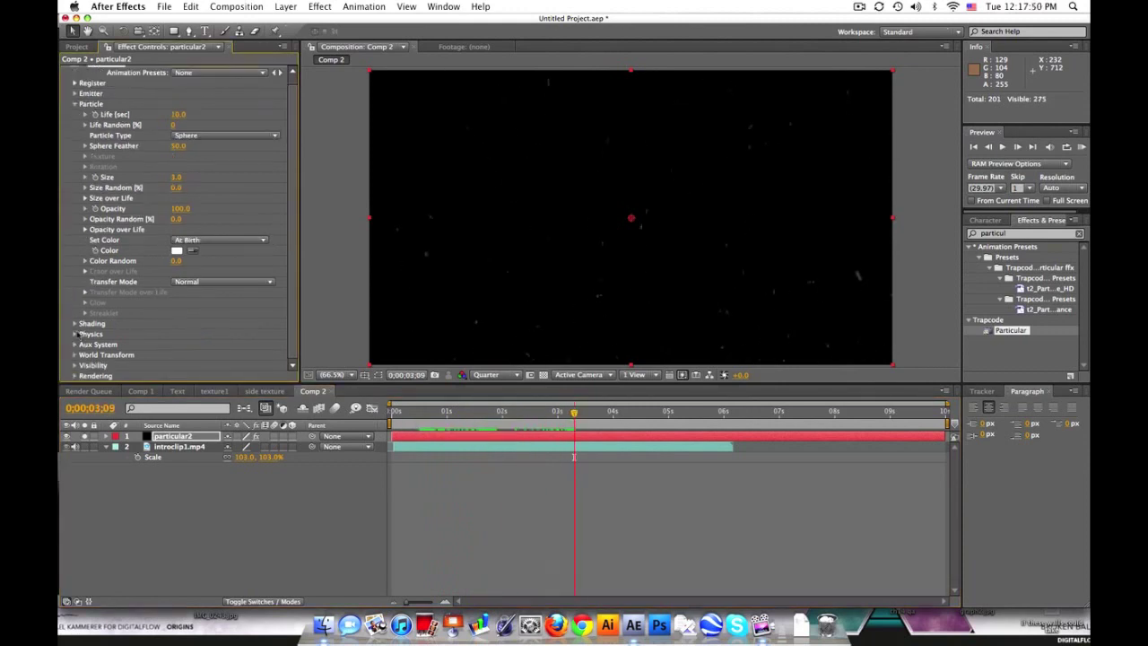
{"action": "left_click", "coordinate": [76, 333]}
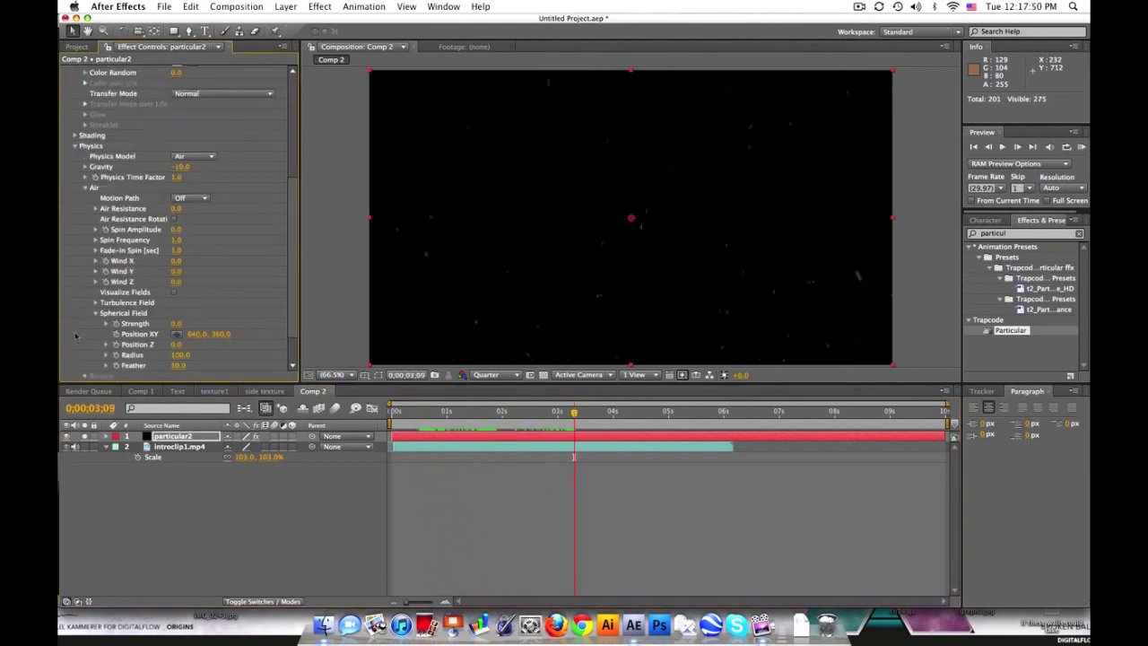
Set Air Wind Z to -400 so the particles fly toward the camera.
{"action": "left_click", "coordinate": [177, 283]}
{"action": "type", "text": "-100"}
{"action": "key", "text": "Return"}
{"action": "left_click_drag", "start_coordinate": [94, 281], "coordinate": [69, 289]}
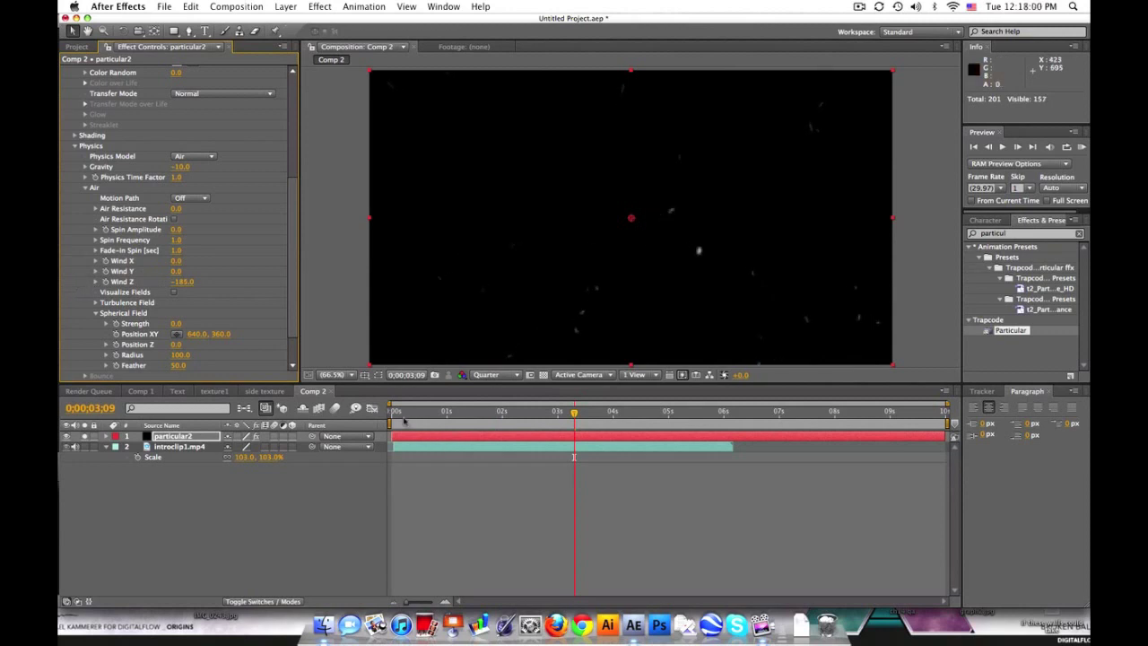
{"action": "left_click_drag", "start_coordinate": [399, 412], "coordinate": [615, 411]}
{"action": "type", "text": "-400"}
{"action": "key", "text": "Return"}
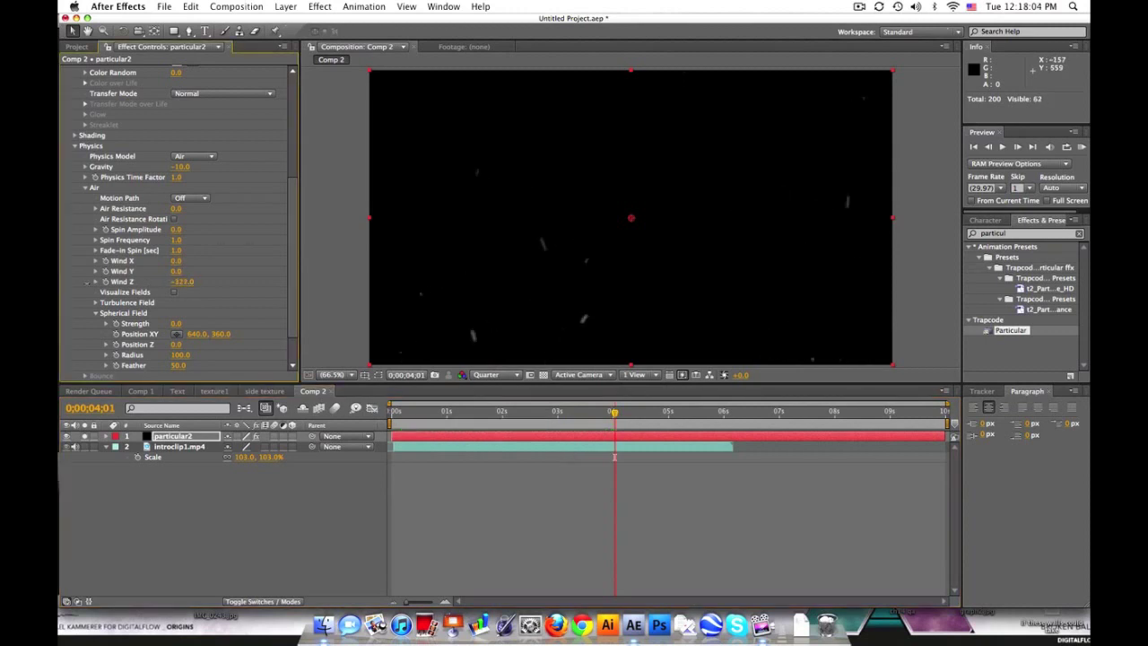
{"action": "mouse_move", "coordinate": [408, 413]}
{"action": "left_mouse_down"}
{"action": "mouse_move", "coordinate": [584, 413]}
{"action": "mouse_move", "coordinate": [663, 397]}
{"action": "mouse_move", "coordinate": [717, 407]}
{"action": "mouse_move", "coordinate": [392, 411]}
{"action": "left_mouse_up"}
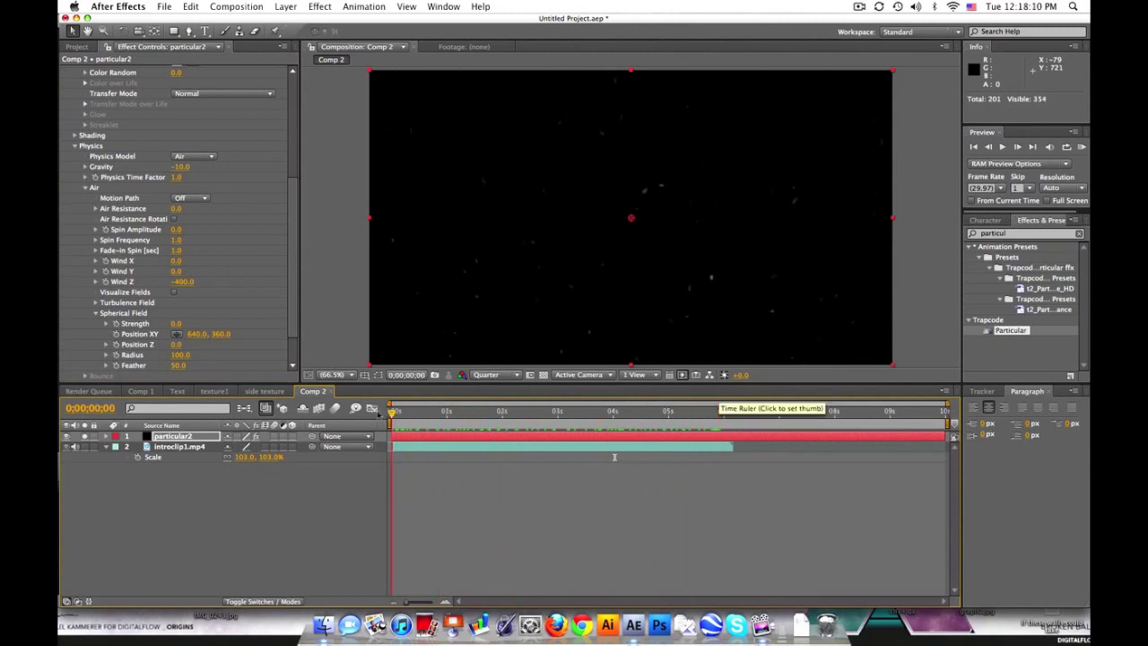
{"action": "mouse_move", "coordinate": [391, 457]}
{"action": "left_mouse_down"}
{"action": "mouse_move", "coordinate": [447, 457]}
{"action": "mouse_move", "coordinate": [406, 457]}
{"action": "left_mouse_up"}
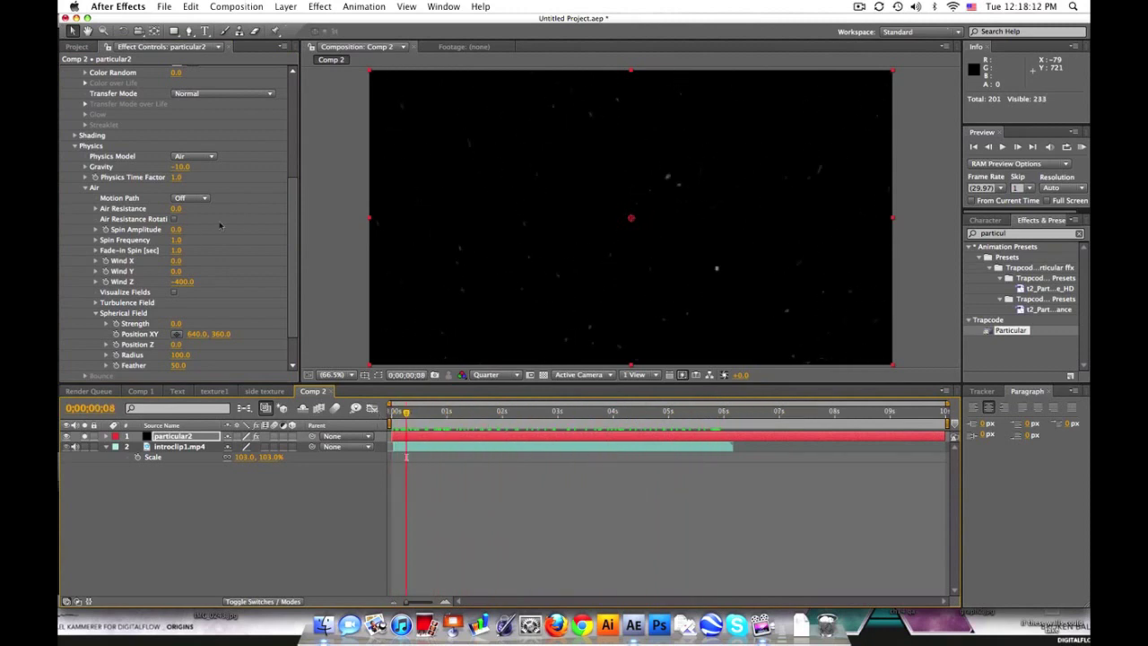
Push the emitter back with World Transform Z Offset 1600 and play a preview.
{"action": "scroll", "coordinate": [222, 294], "scroll_direction": "down", "scroll_amount": 2}
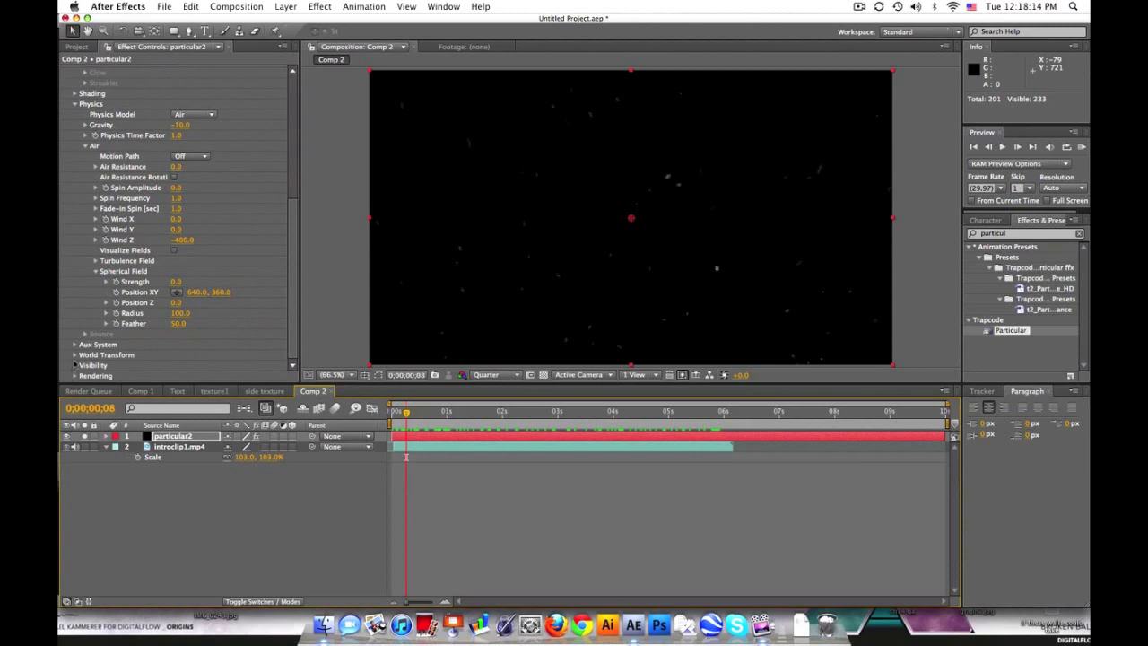
{"action": "left_click", "coordinate": [74, 355]}
{"action": "scroll", "coordinate": [89, 357], "scroll_direction": "down", "scroll_amount": 2}
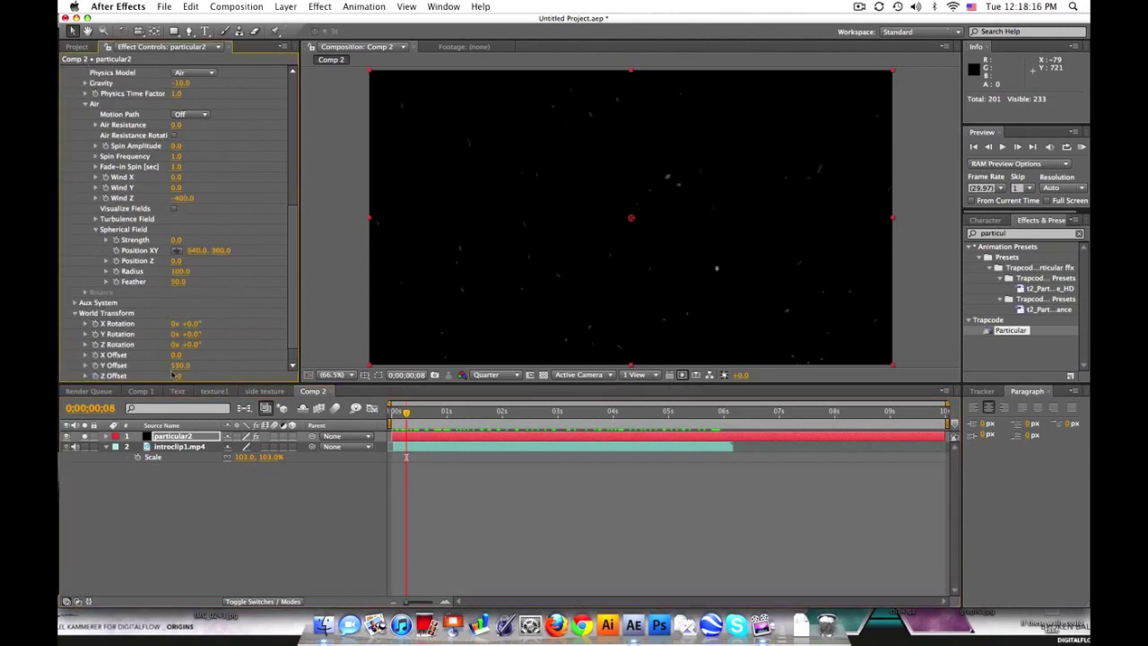
{"action": "left_click_drag", "start_coordinate": [173, 375], "coordinate": [268, 368]}
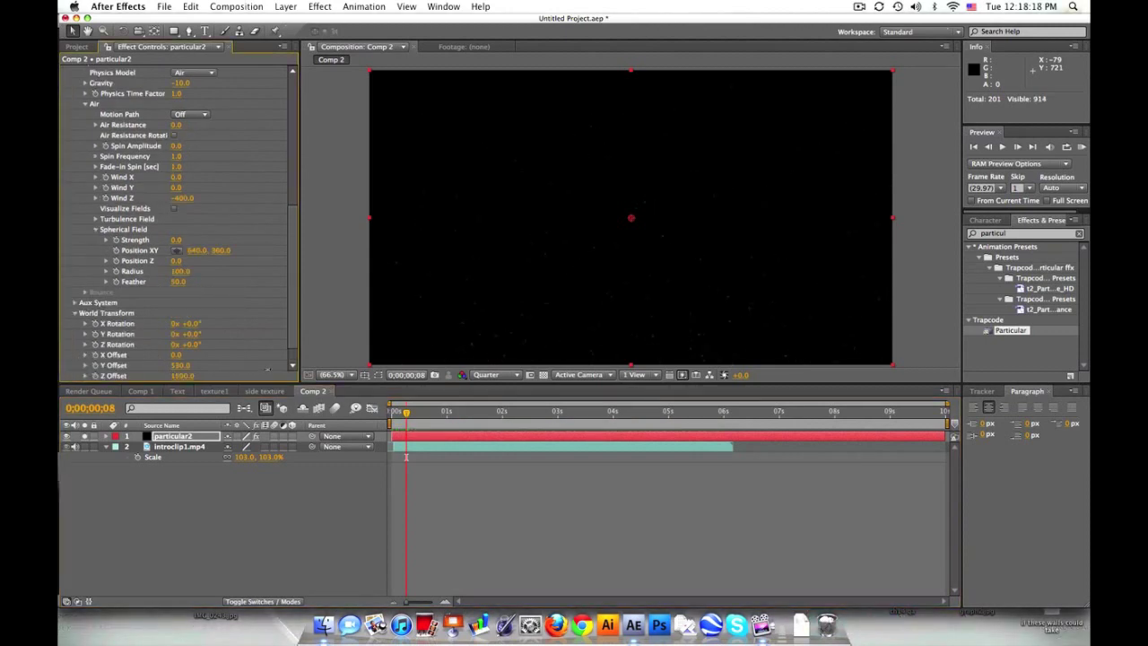
{"action": "left_click", "coordinate": [405, 457]}
{"action": "key", "text": "space"}
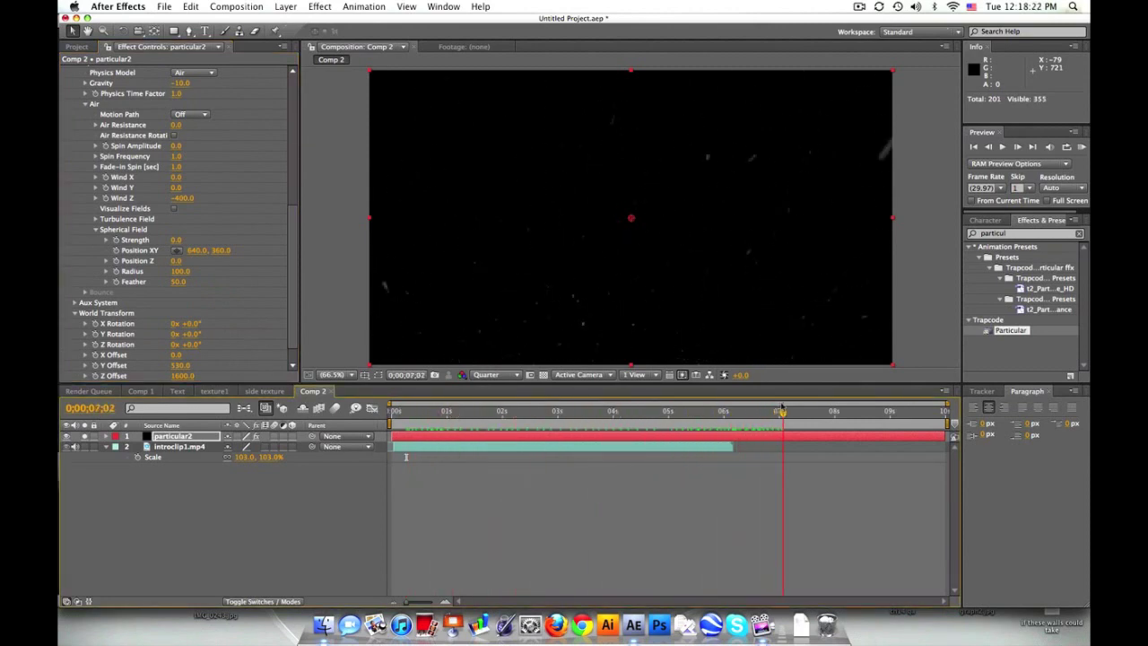
{"action": "left_click", "coordinate": [880, 405]}
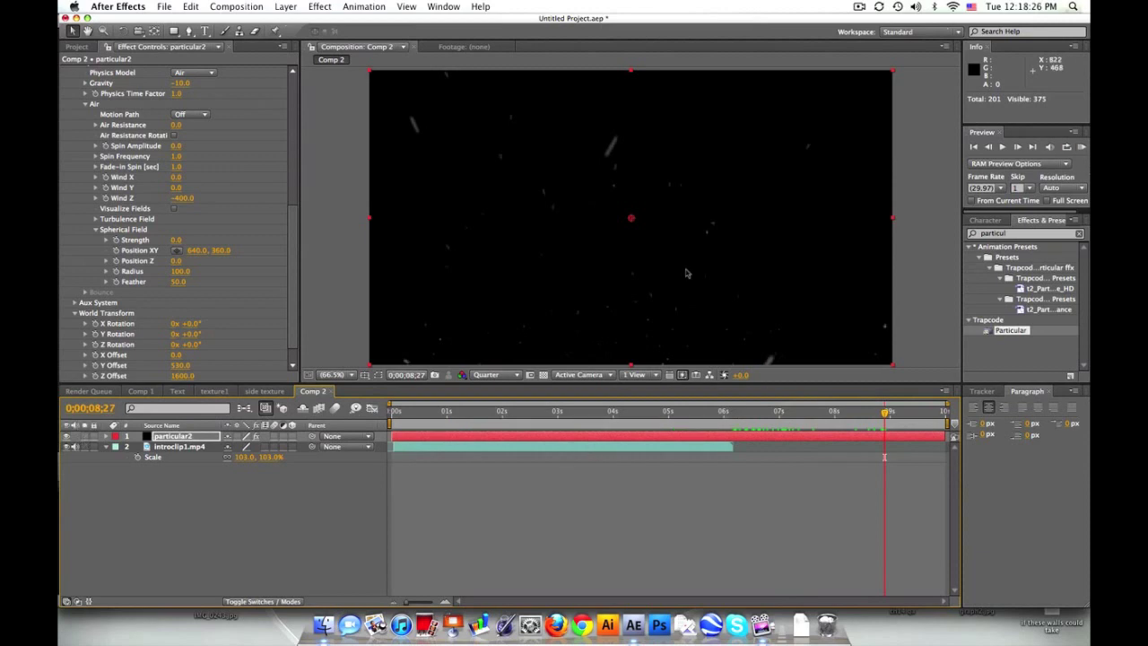
{"action": "left_click", "coordinate": [1082, 147]}
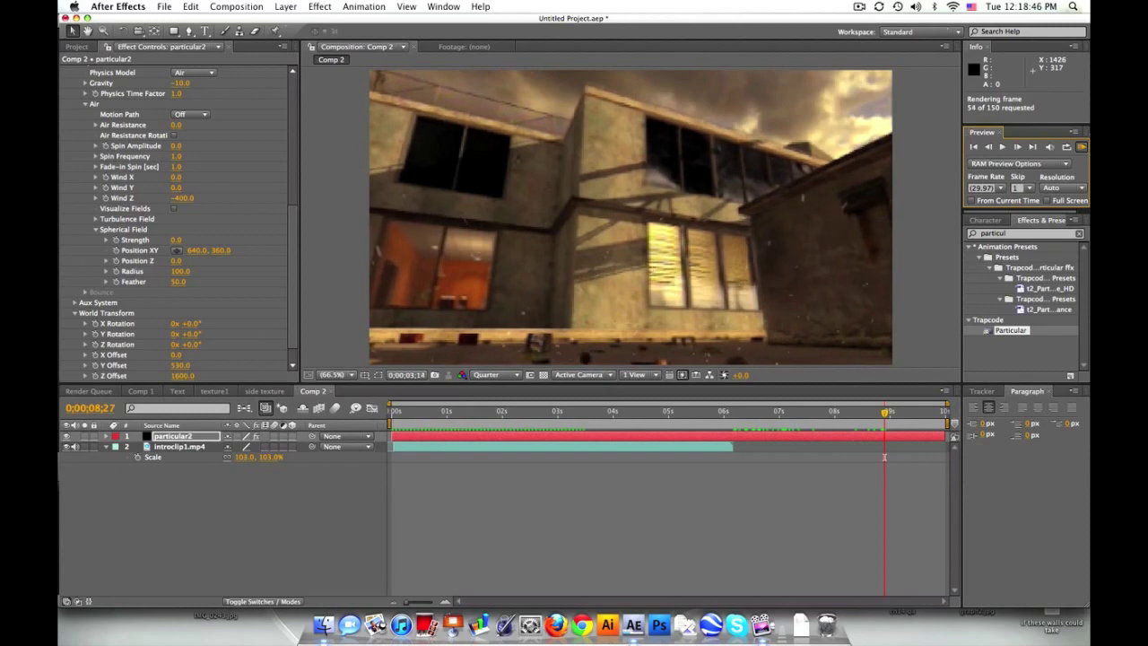
{"action": "key", "text": "space"}
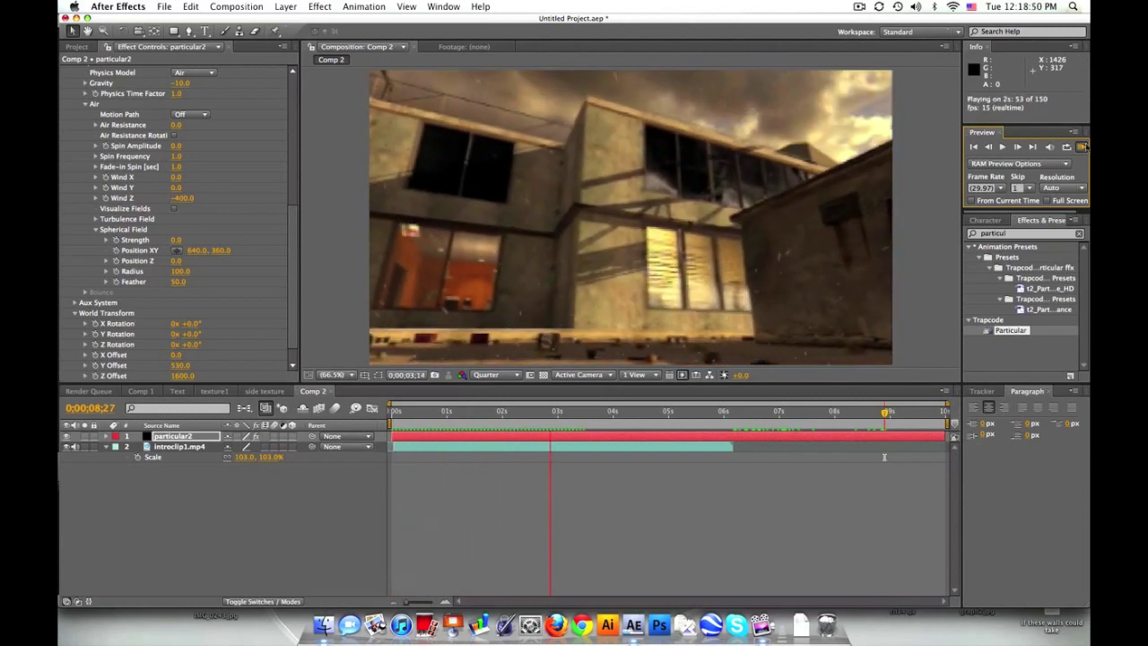
{"action": "key", "text": "space"}
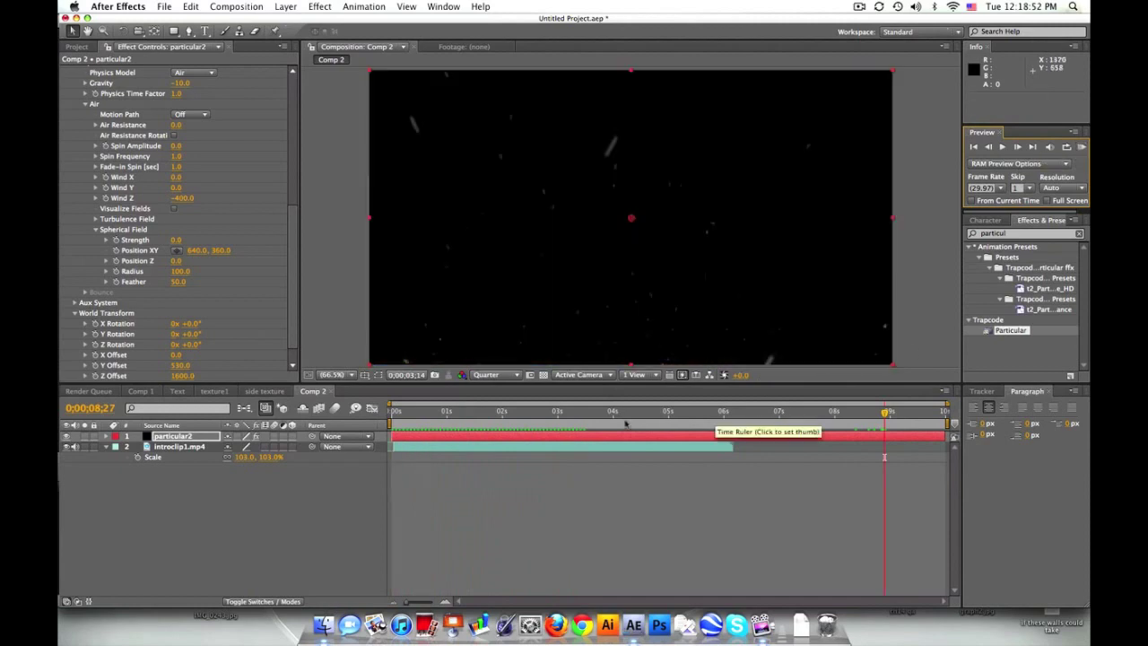
Switch to Comp 1 and move to 2;18 to show the PARTICLES OF DEATH title.
{"action": "left_click_drag", "start_coordinate": [532, 411], "coordinate": [427, 411]}
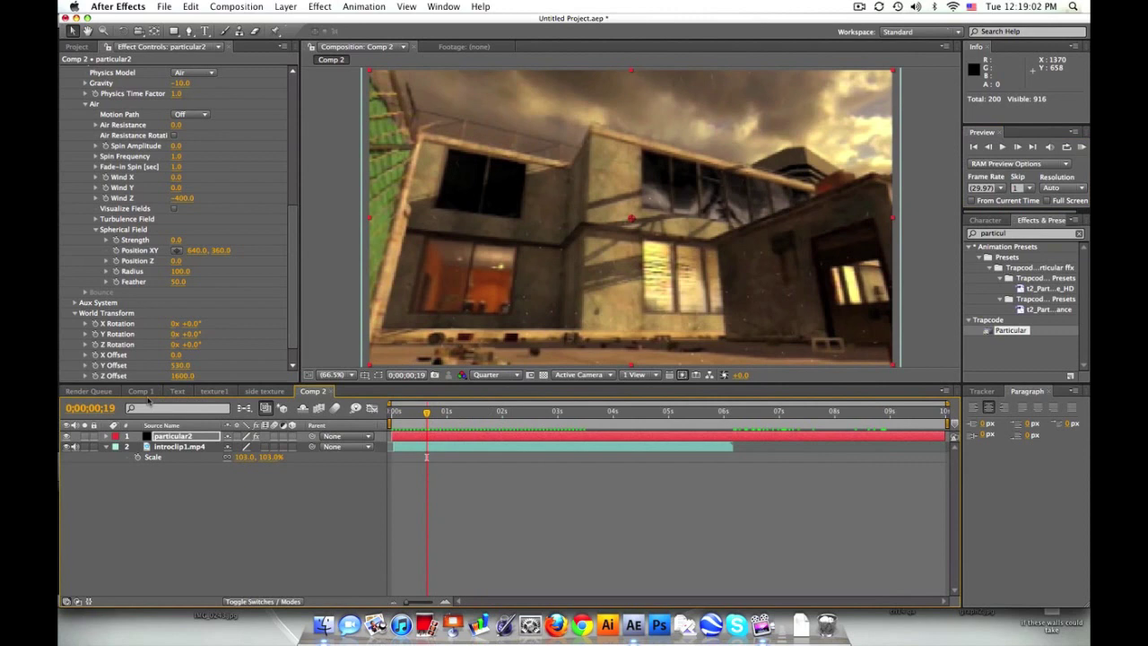
{"action": "left_click", "coordinate": [144, 392]}
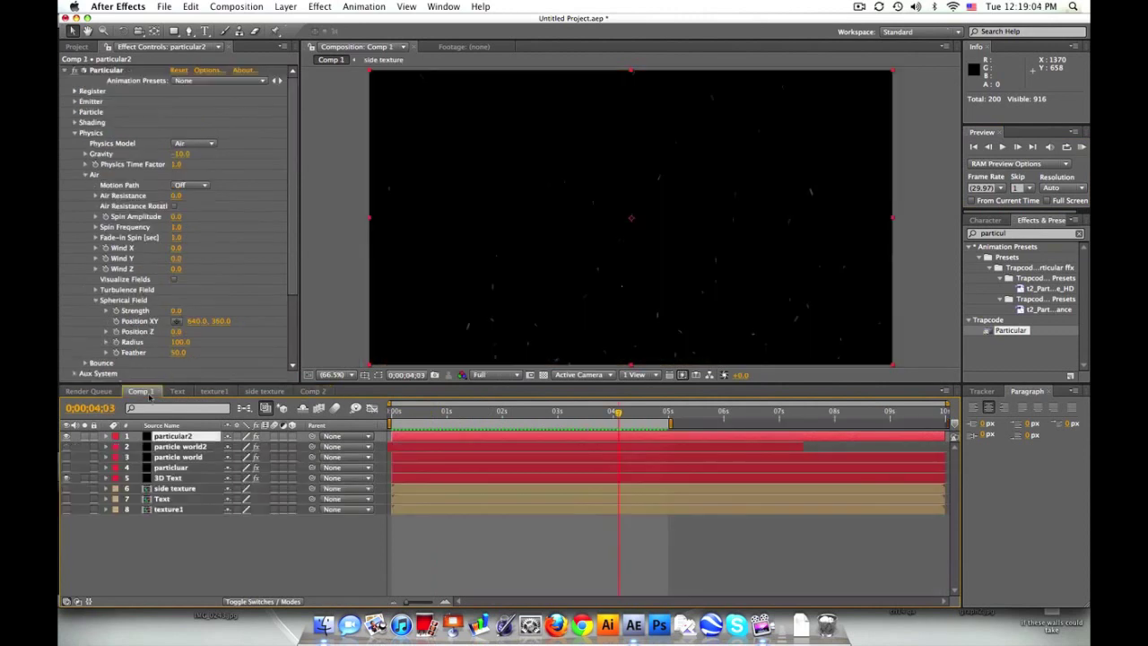
{"action": "left_click_drag", "start_coordinate": [453, 413], "coordinate": [537, 416]}
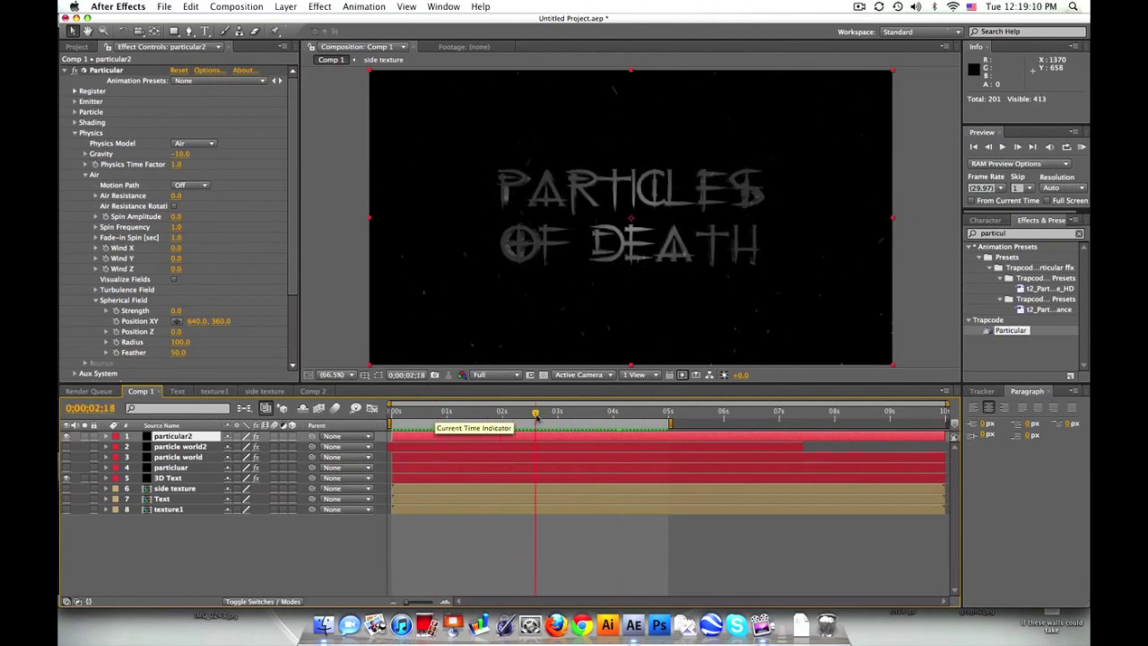